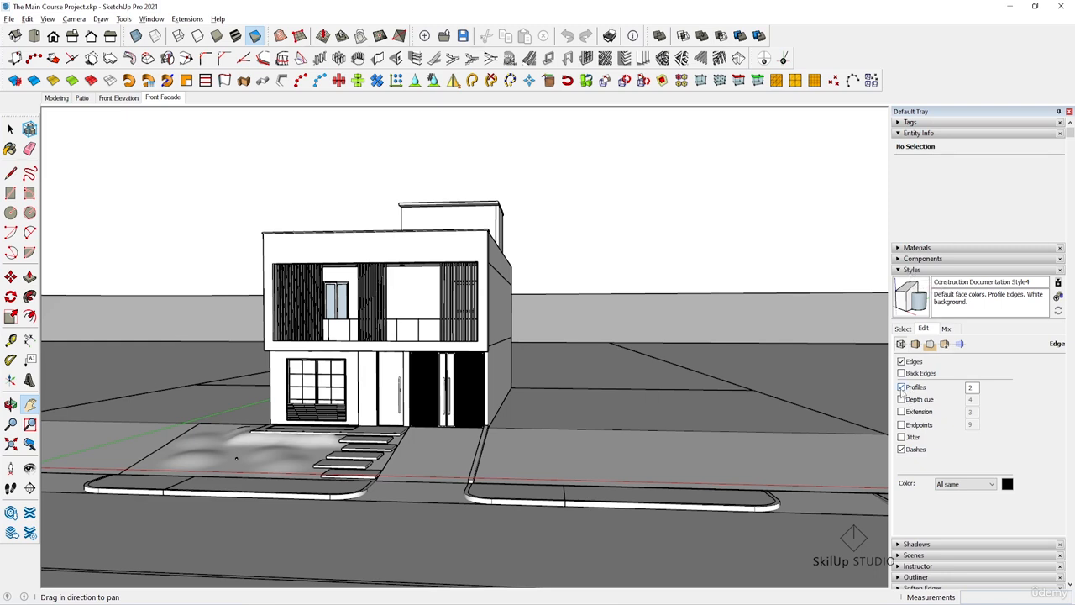
Turn off profile edges in the style and update the Front Facade scene, saving the style changes as a new style
click(901, 387)
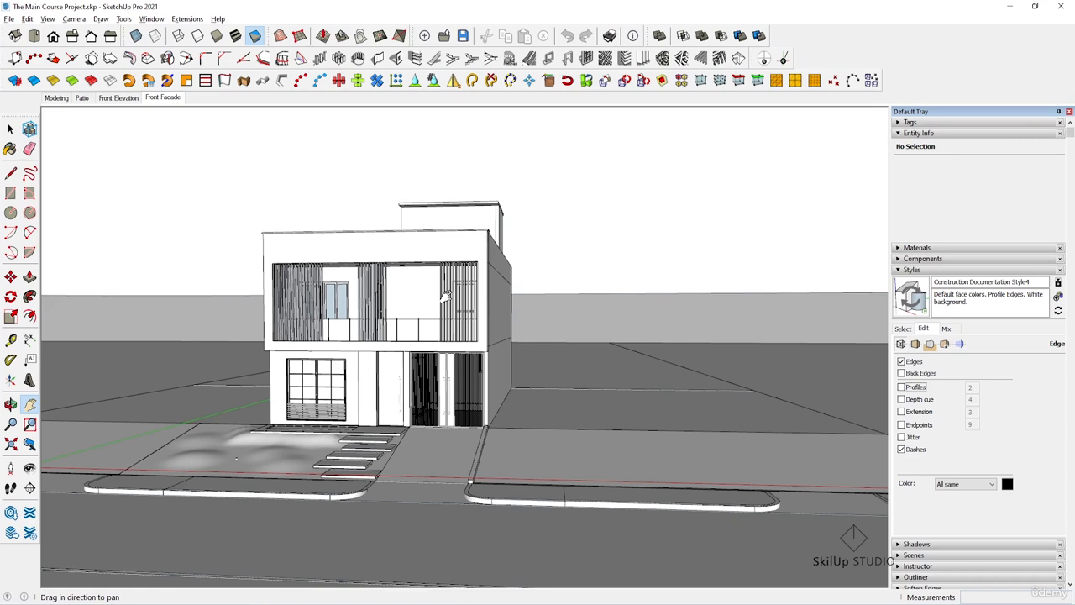
click(913, 270)
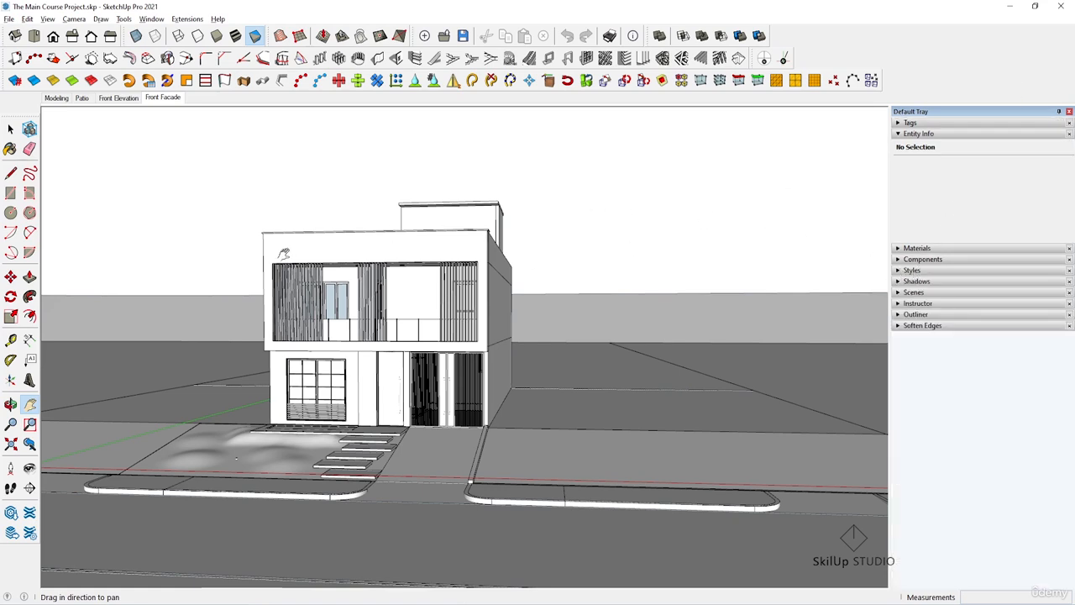
right_click(160, 103)
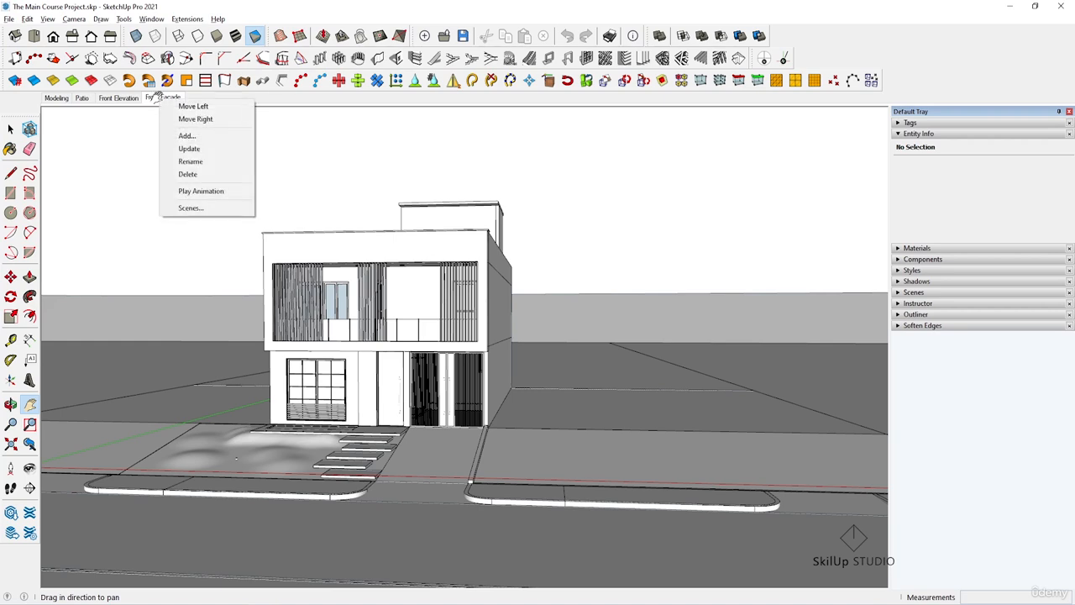
click(195, 149)
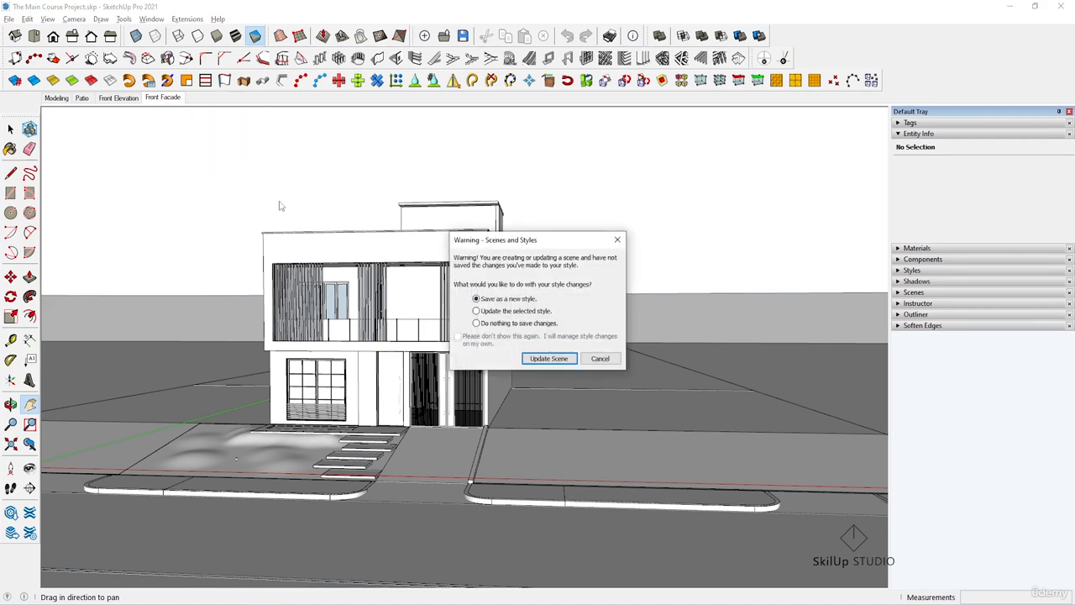
click(549, 359)
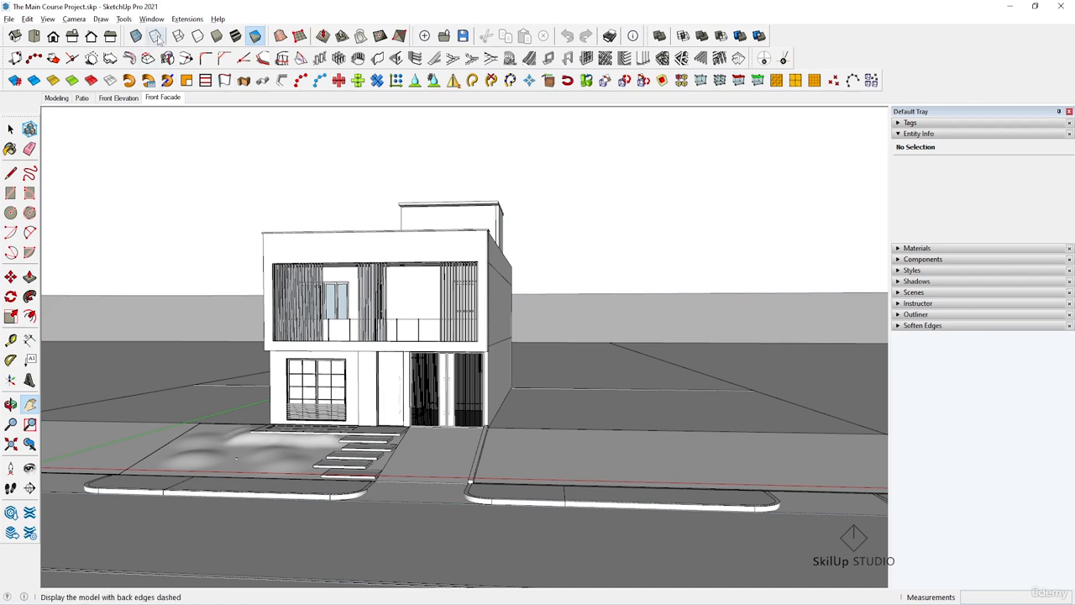
Create a new tray named Materials that contains only the Materials dialog
click(154, 19)
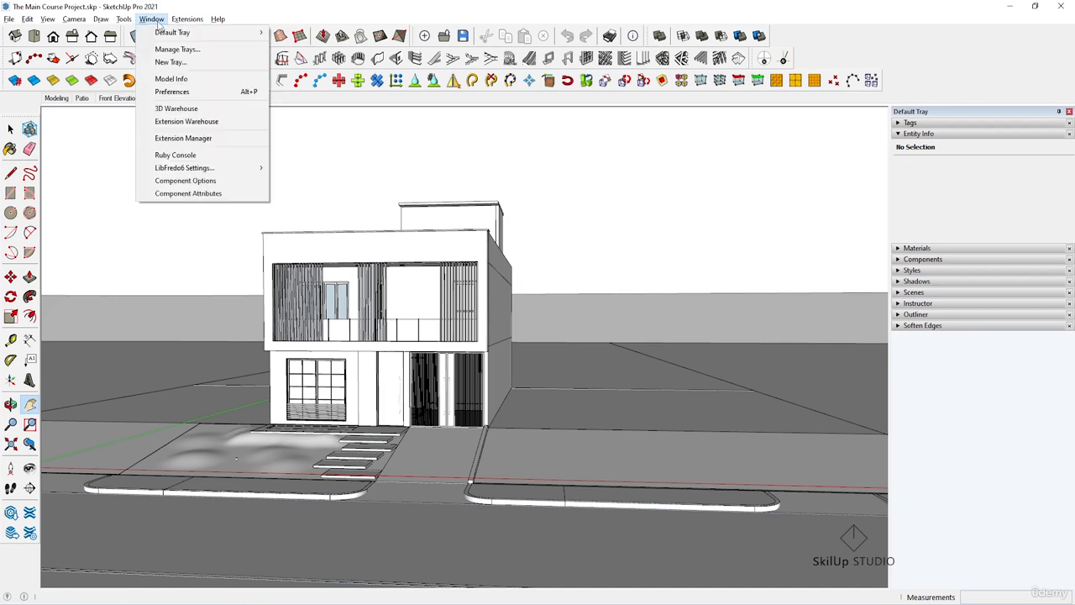
click(171, 62)
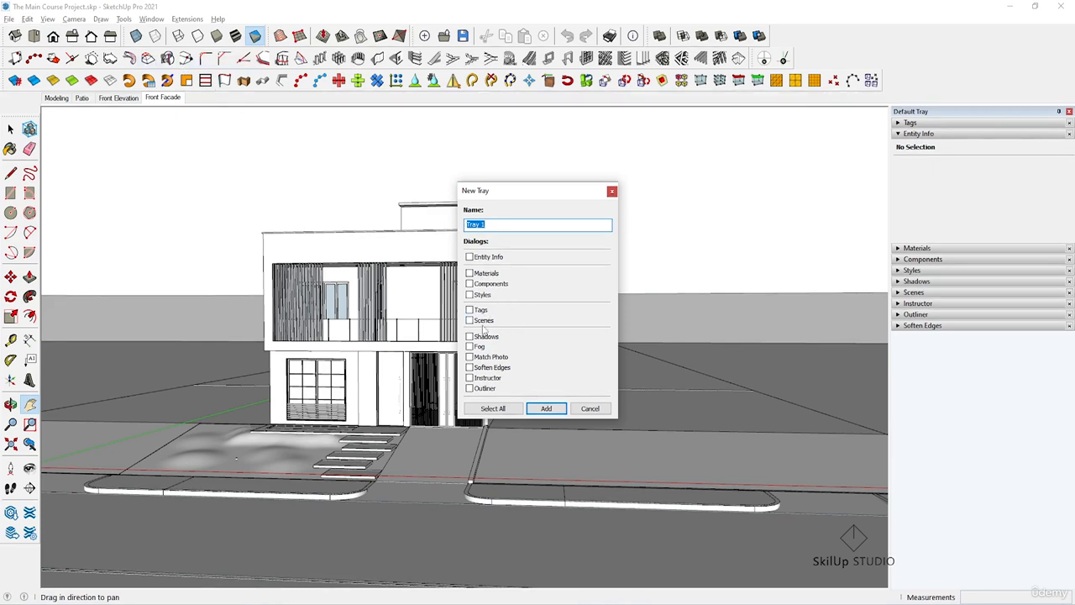
click(471, 273)
text(Materials)
key(Return)
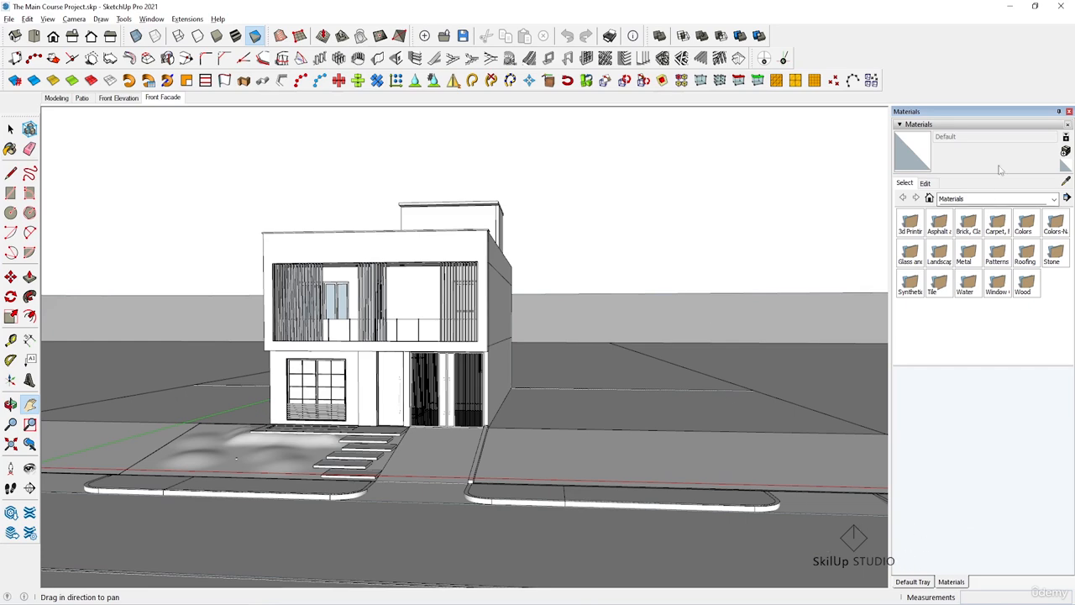
Close the docked trays and bring Materials back with the Paint Bucket as a taller floating window beside the house
click(1069, 110)
click(1069, 110)
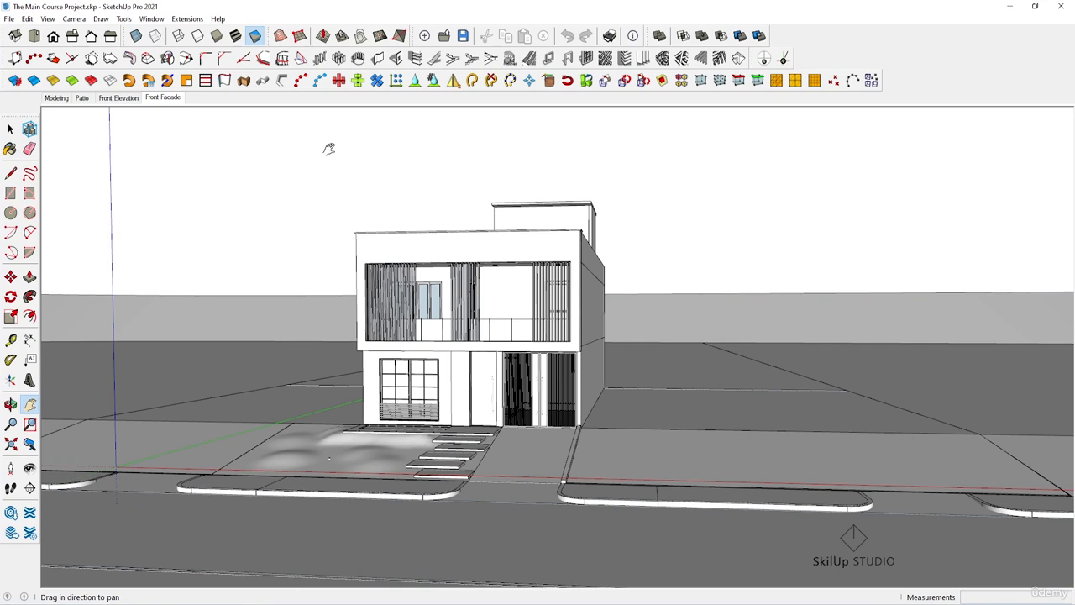
key(b)
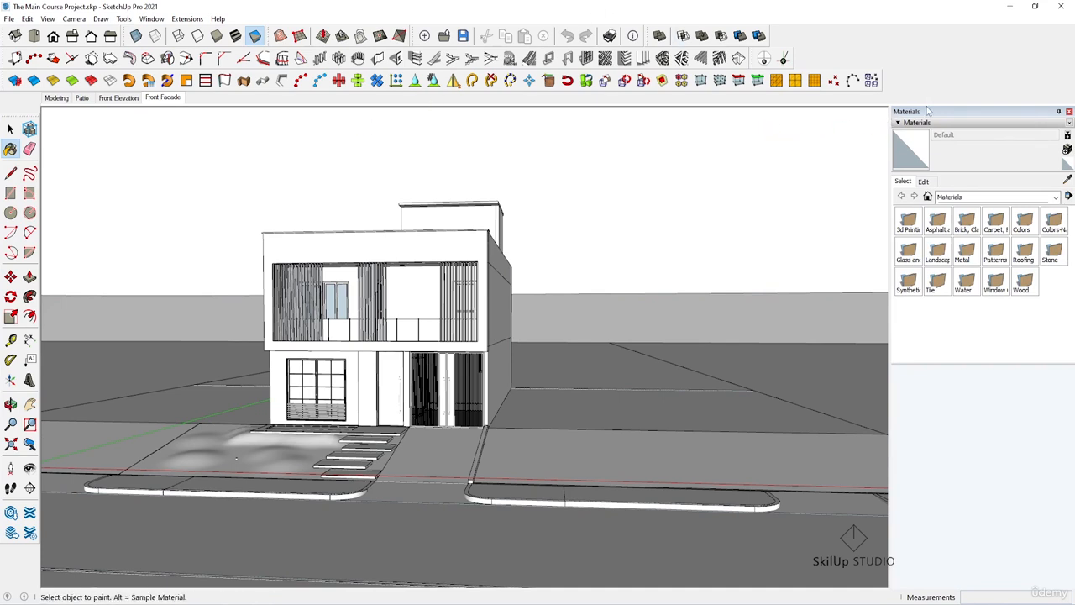
drag(928, 111, 762, 200)
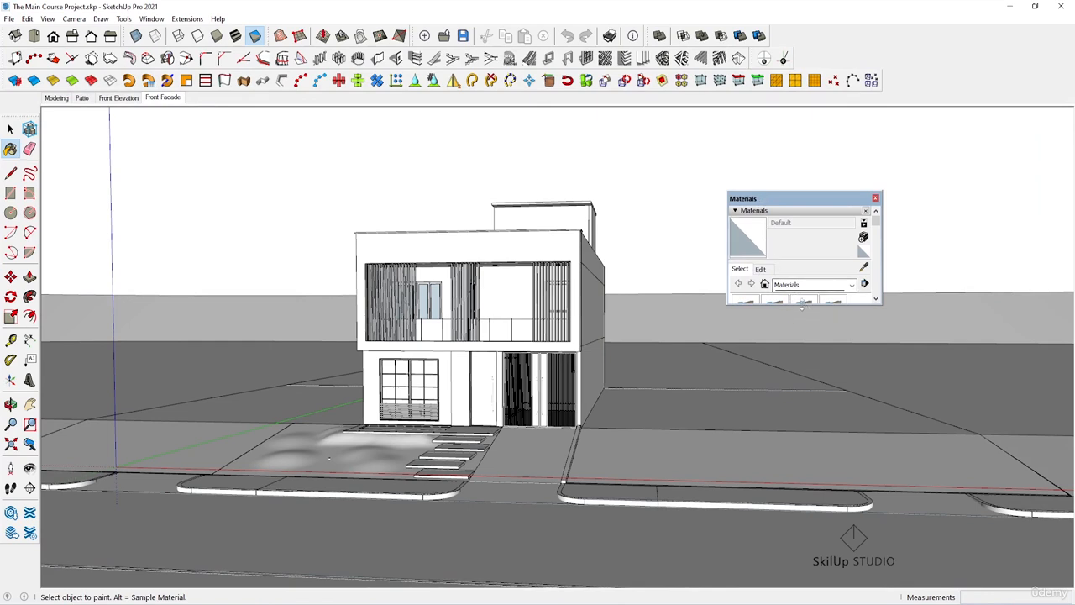
drag(801, 307, 801, 449)
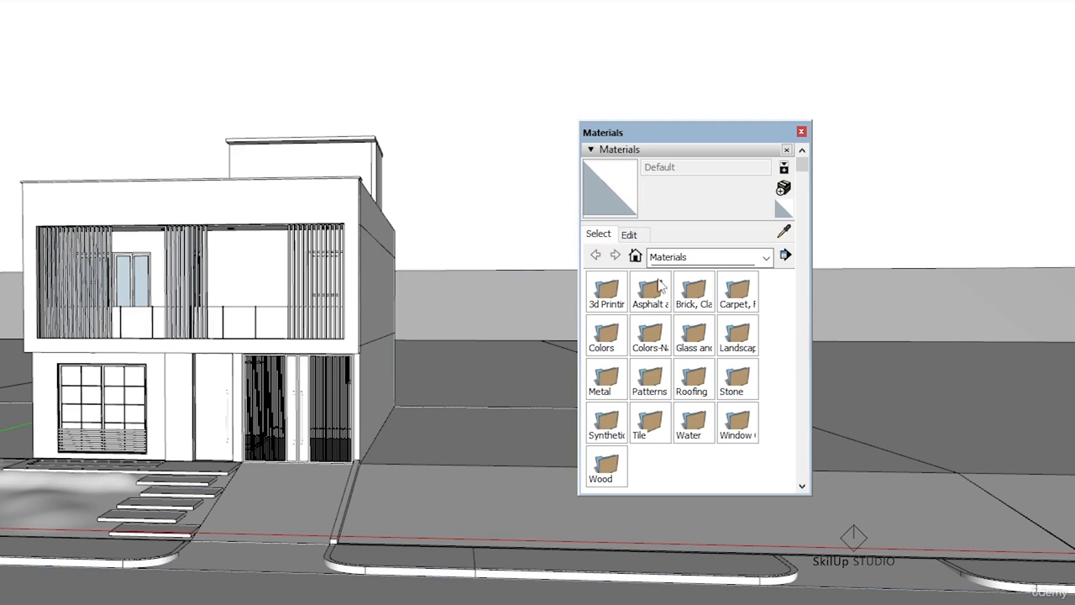
Browse the list of material collections, viewing the In Model and the Brick, Cladding and Siding collections
click(765, 257)
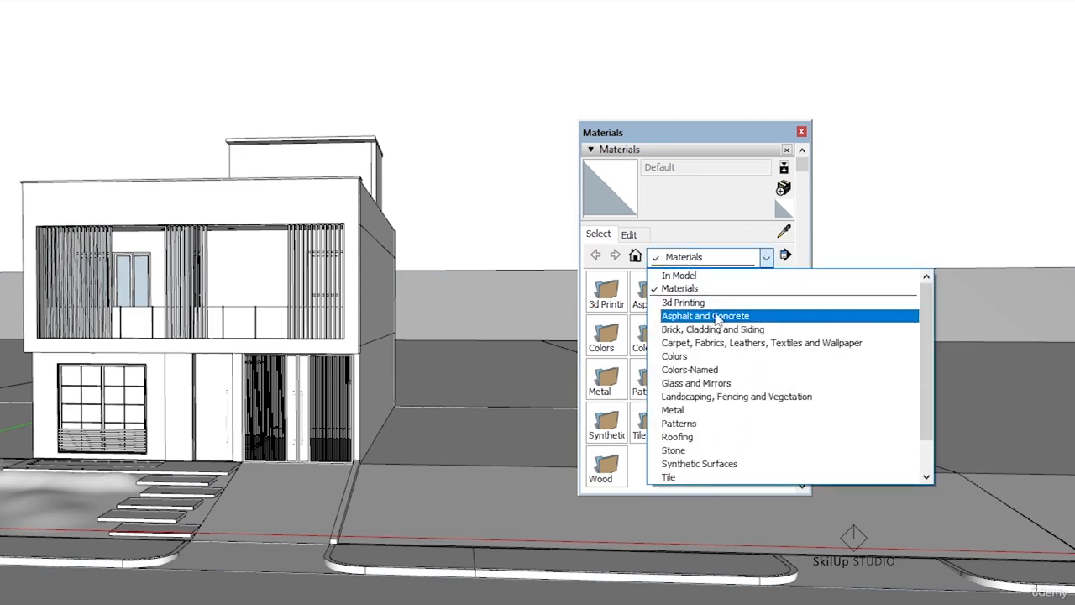
scroll(699, 424, down, 1)
scroll(698, 420, up, 1)
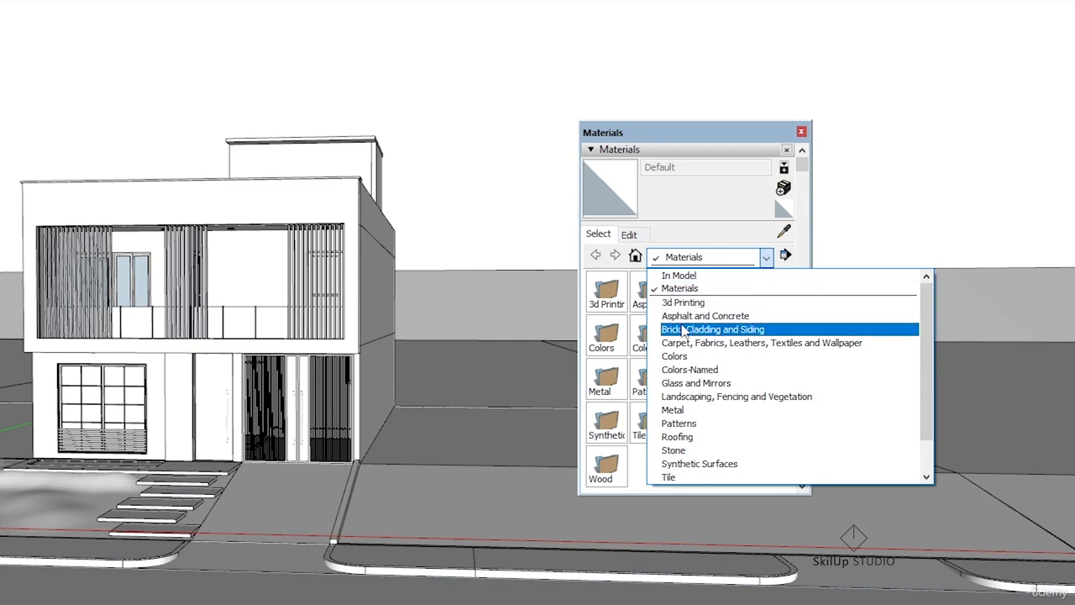
scroll(680, 345, down, 1)
scroll(666, 465, up, 1)
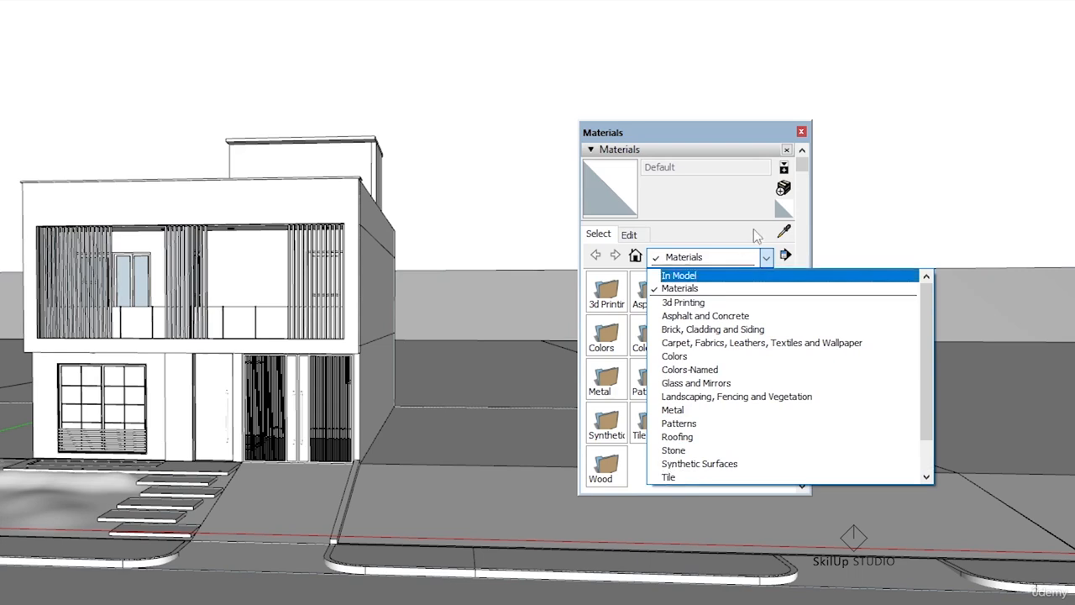
click(714, 276)
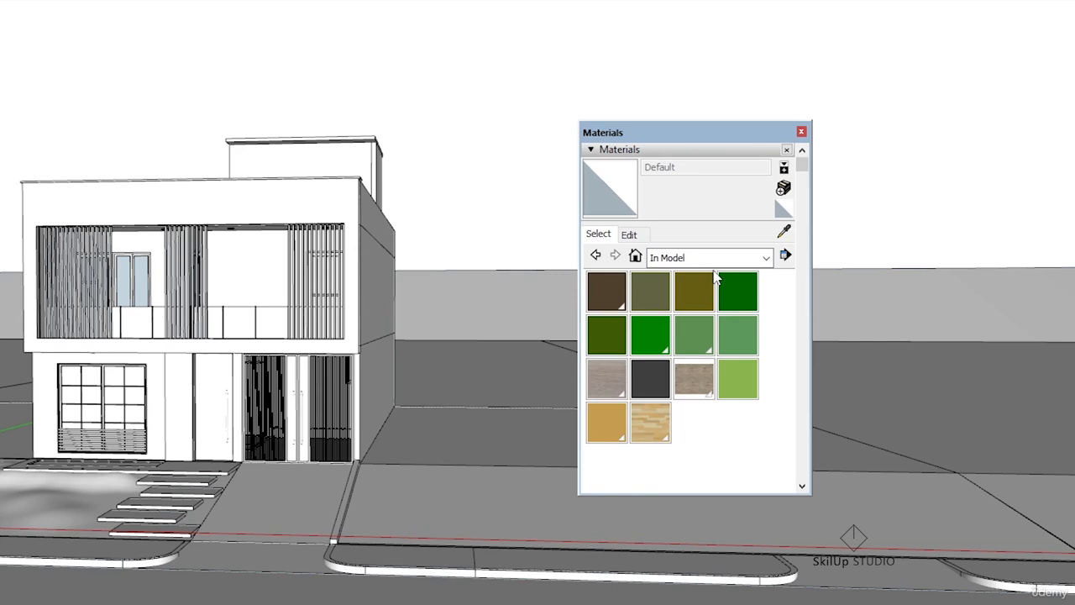
click(652, 260)
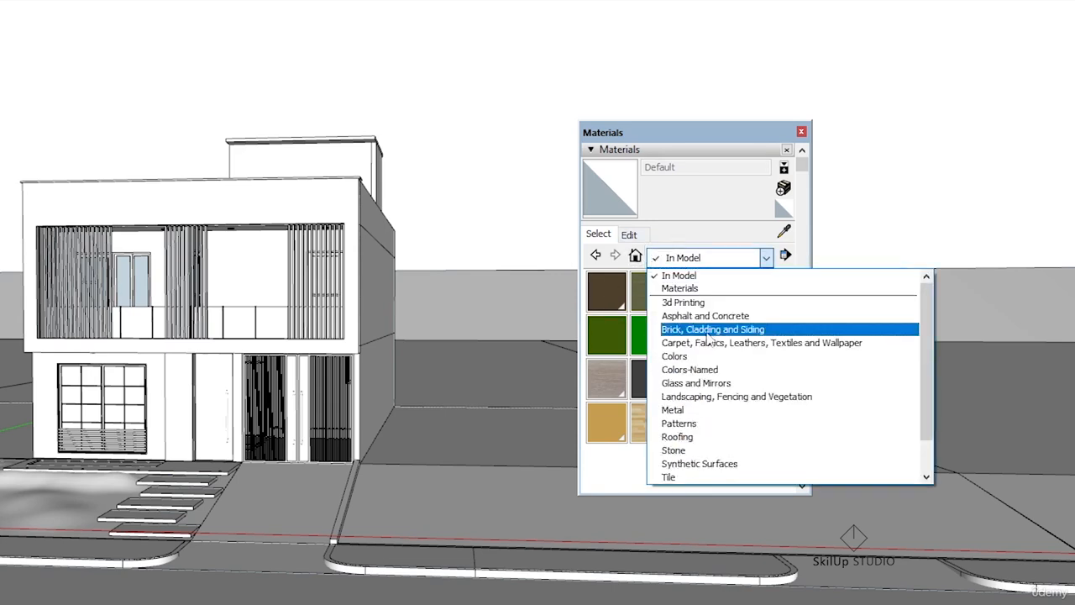
click(672, 329)
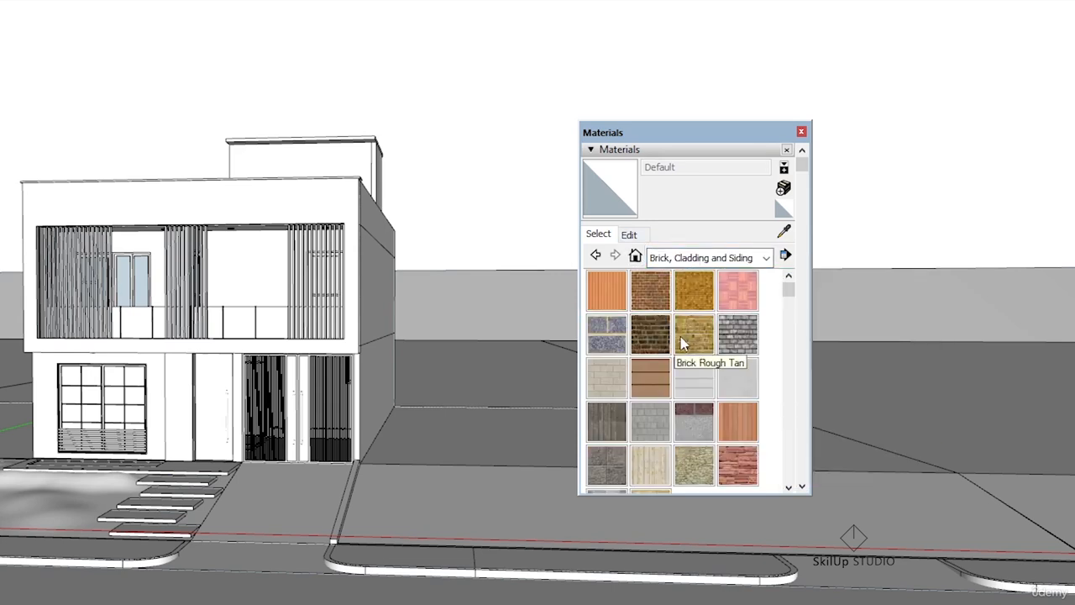
Return to the In Model materials and purge the unused ones
click(634, 257)
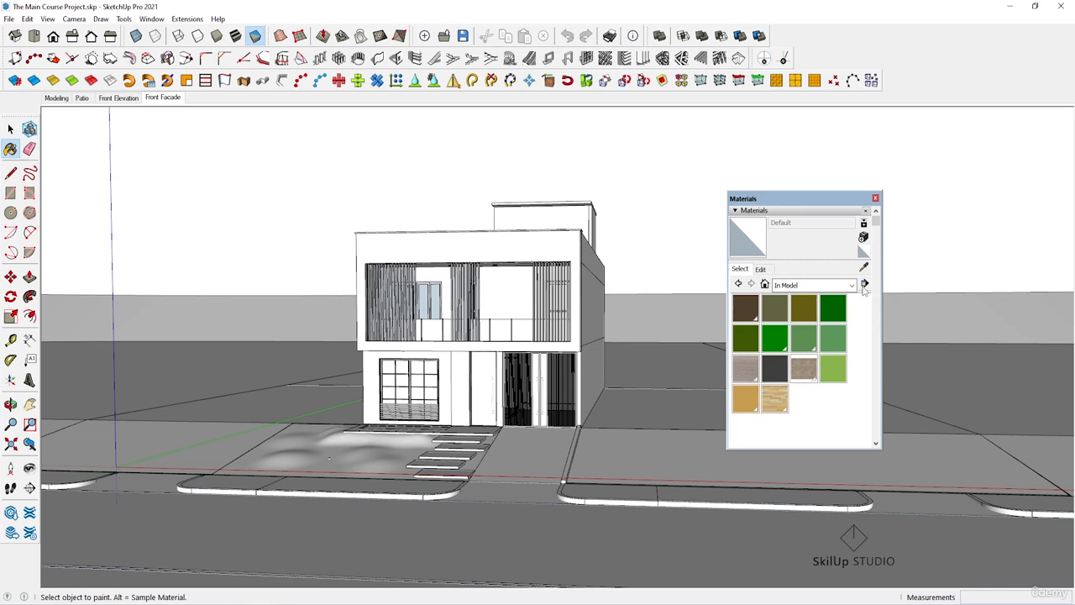
click(864, 285)
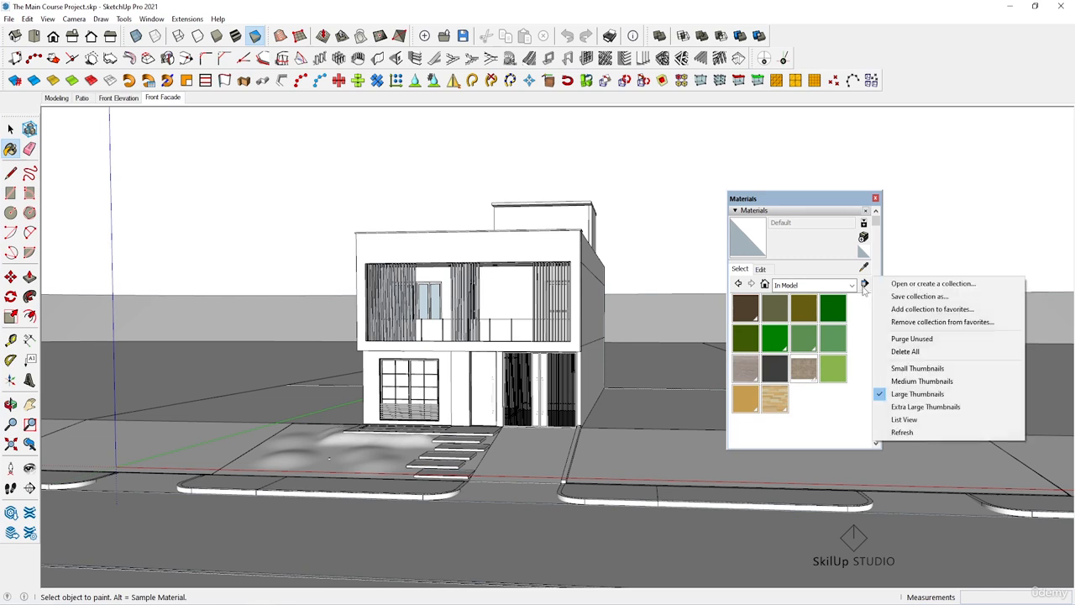
click(912, 339)
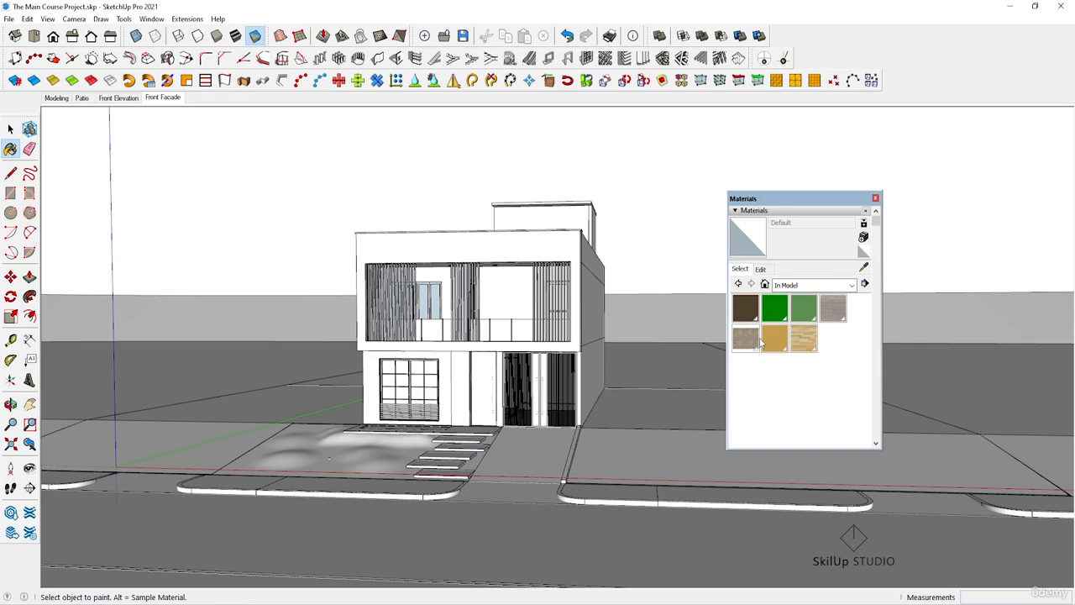
Check the area covered by each of the two grey-brown wood texture materials in the model
right_click(837, 308)
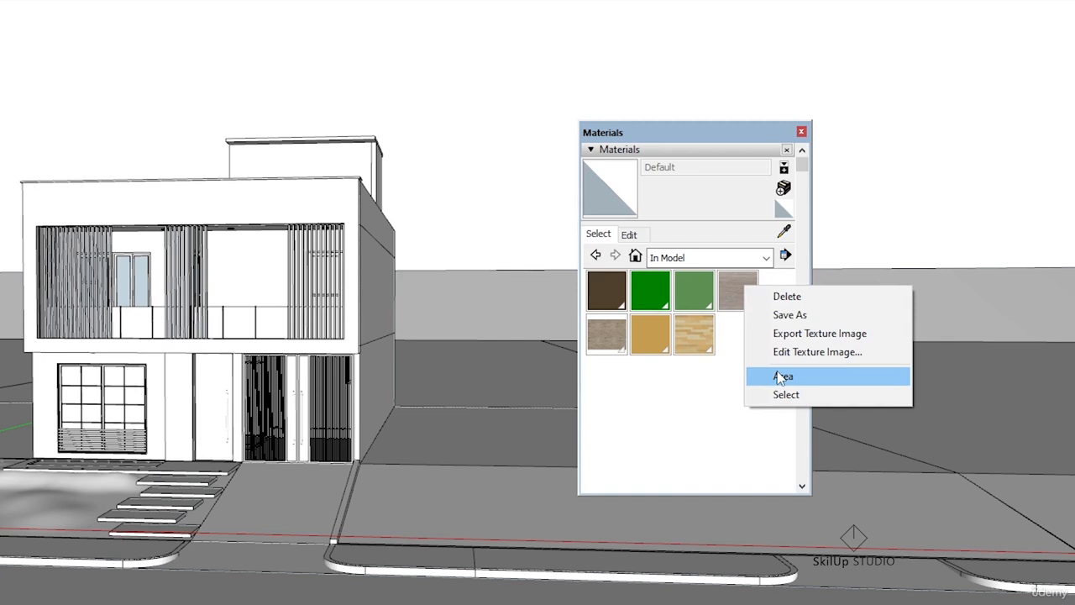
click(781, 376)
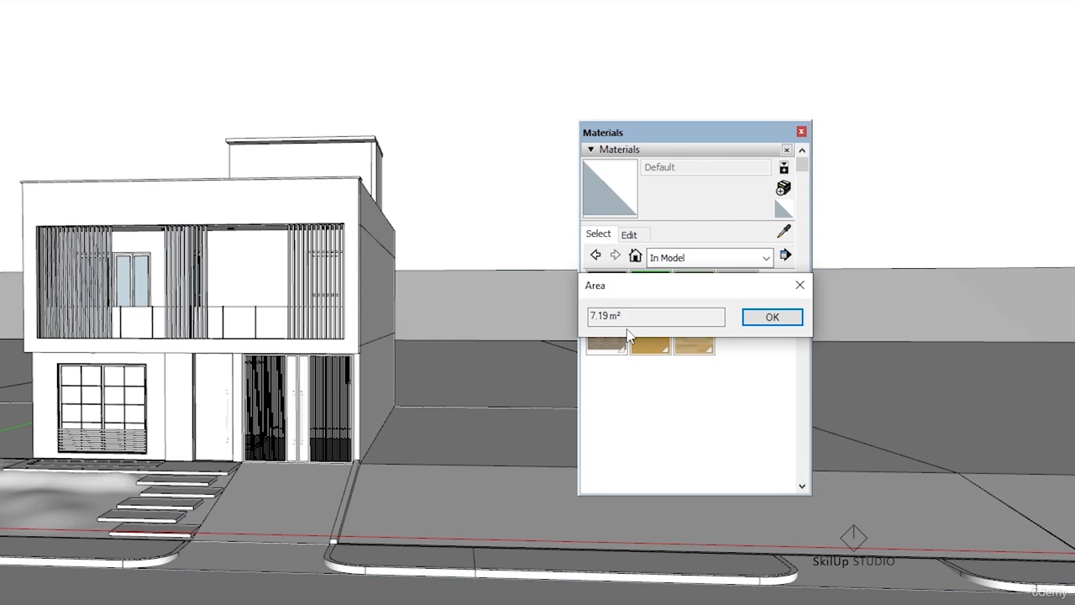
click(799, 285)
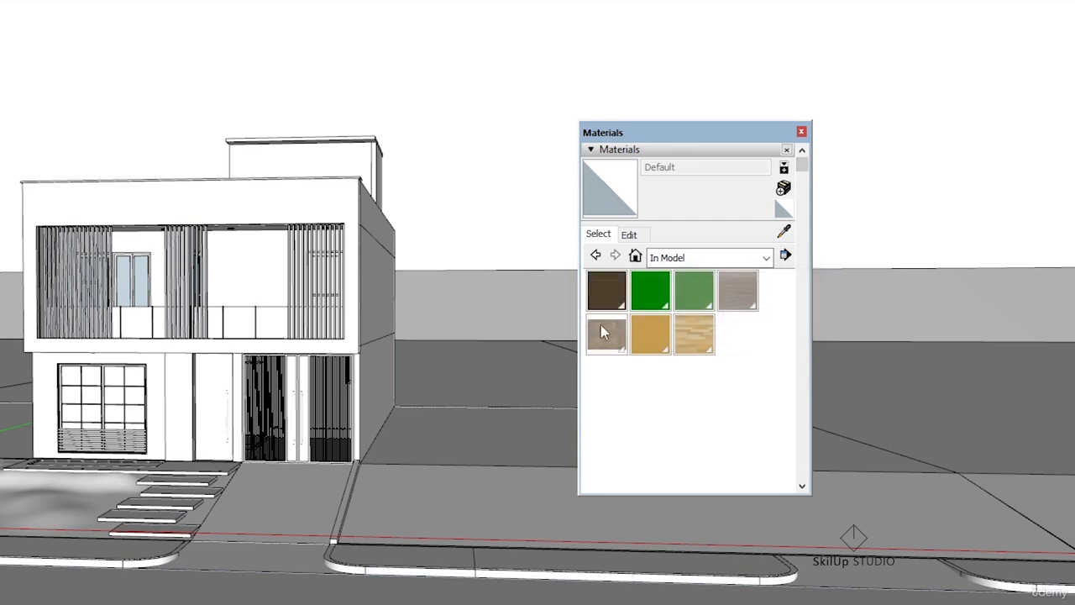
right_click(603, 333)
click(654, 415)
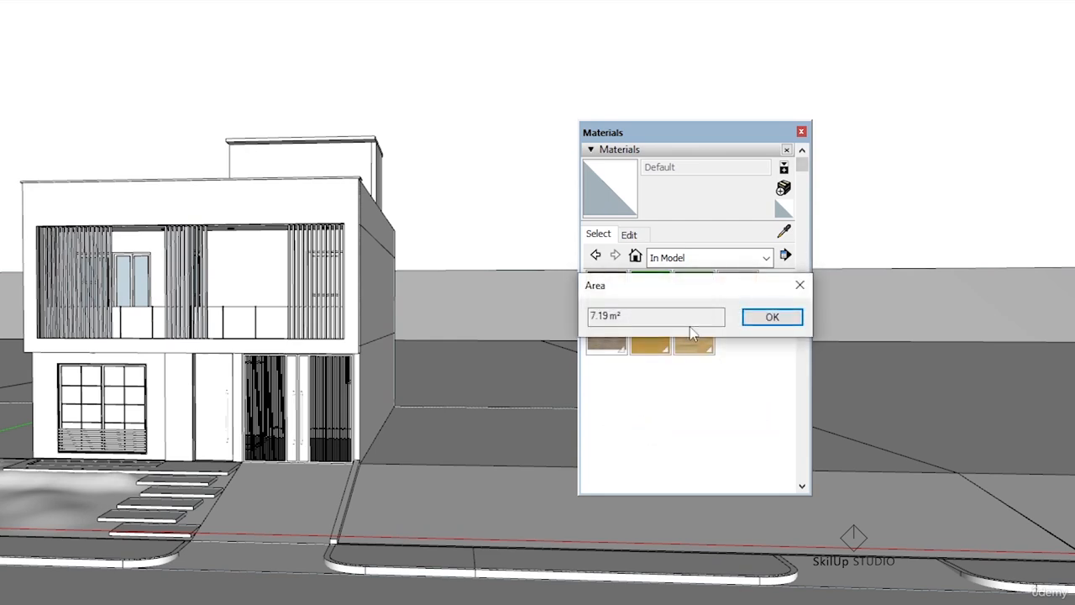
click(799, 285)
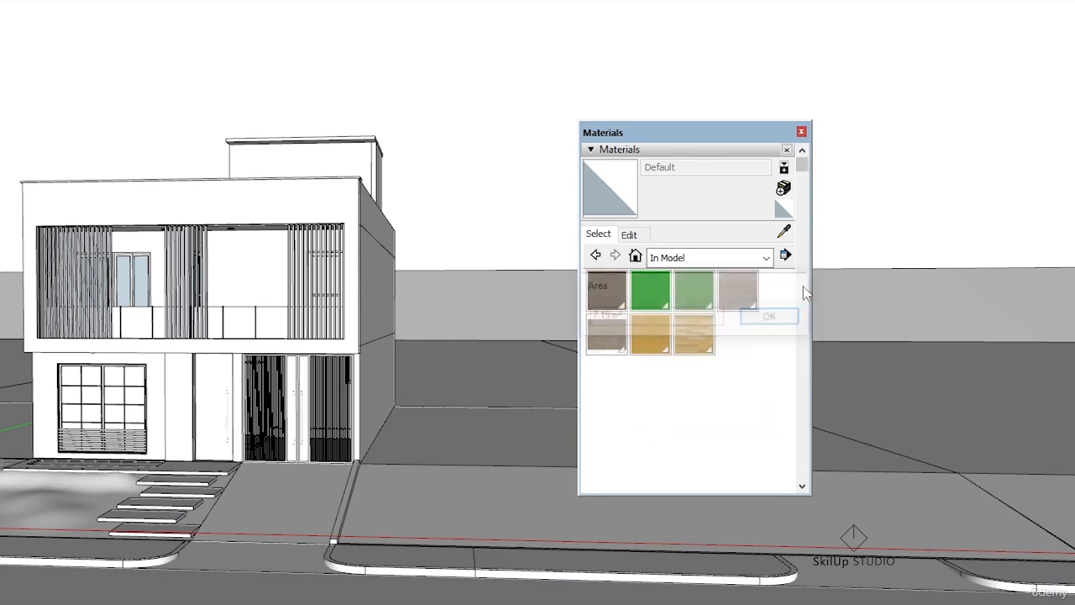
Check the area covered by the plain tan material and by the light wood plank texture
right_click(661, 338)
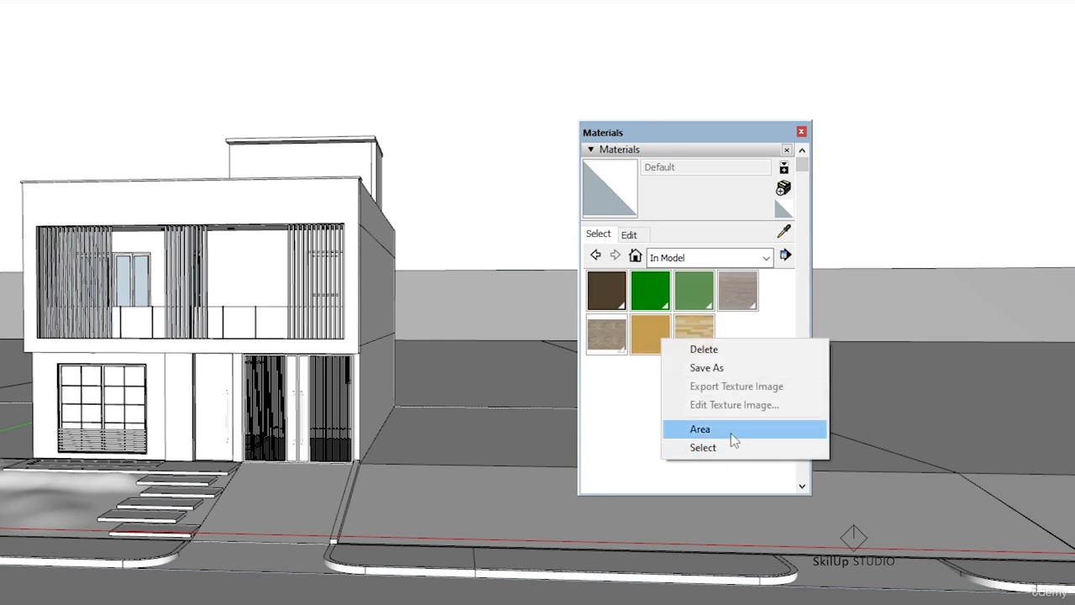
click(731, 431)
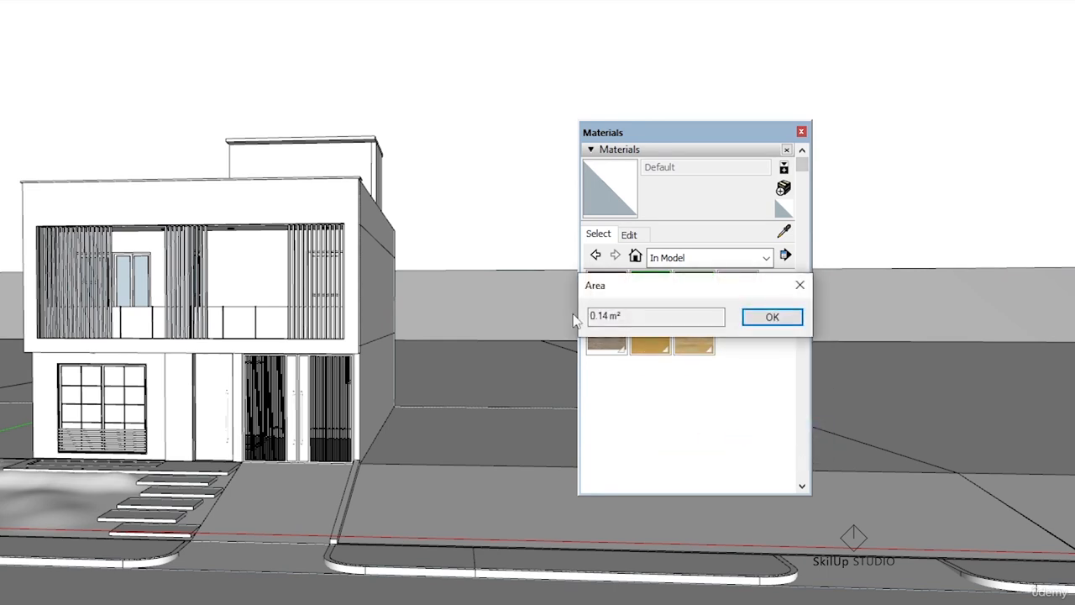
click(799, 285)
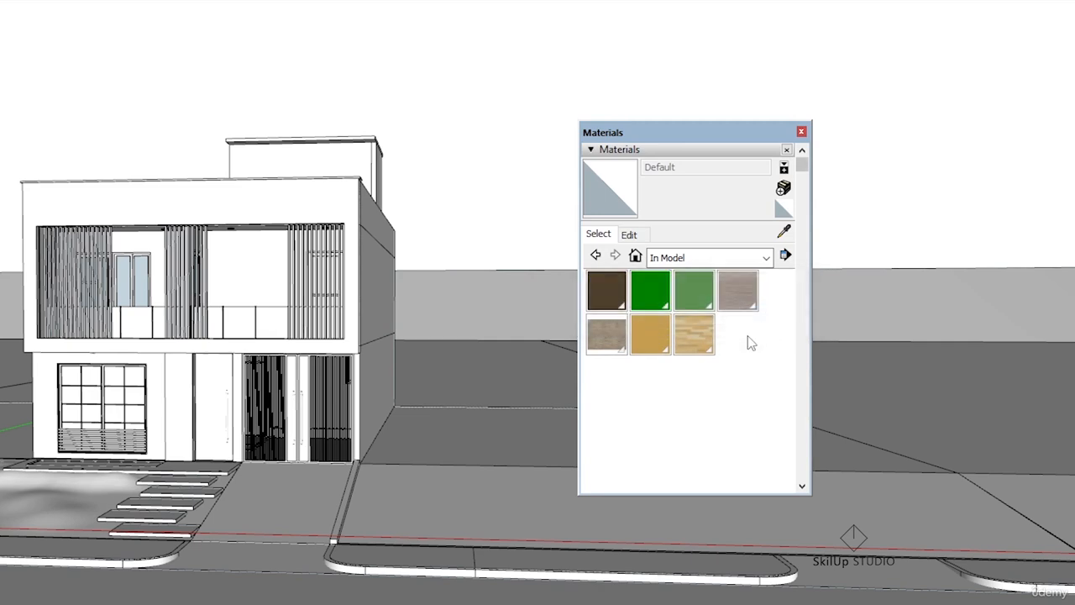
right_click(708, 345)
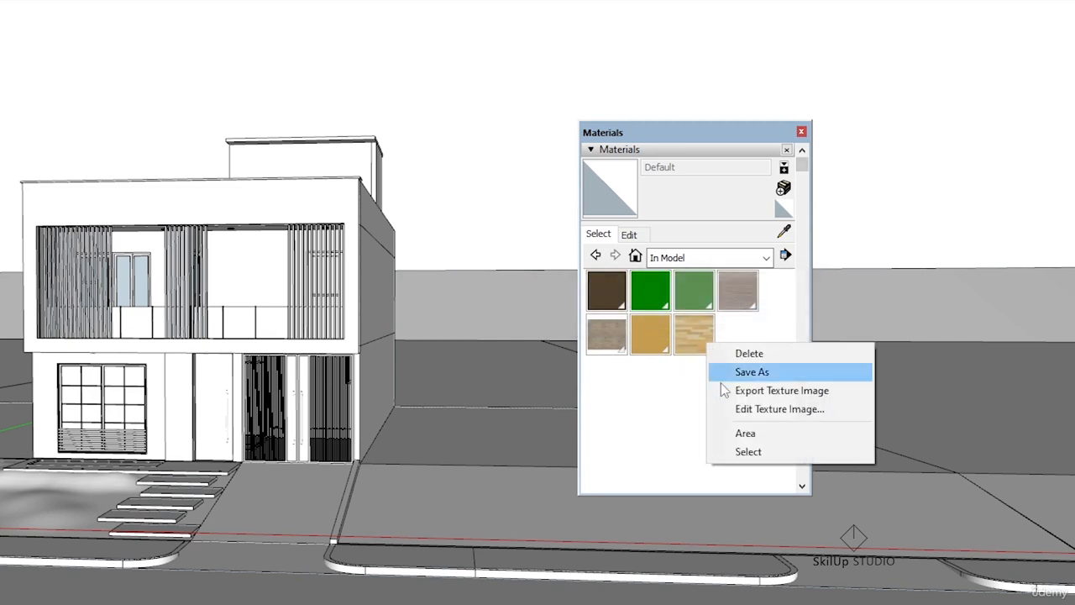
click(746, 433)
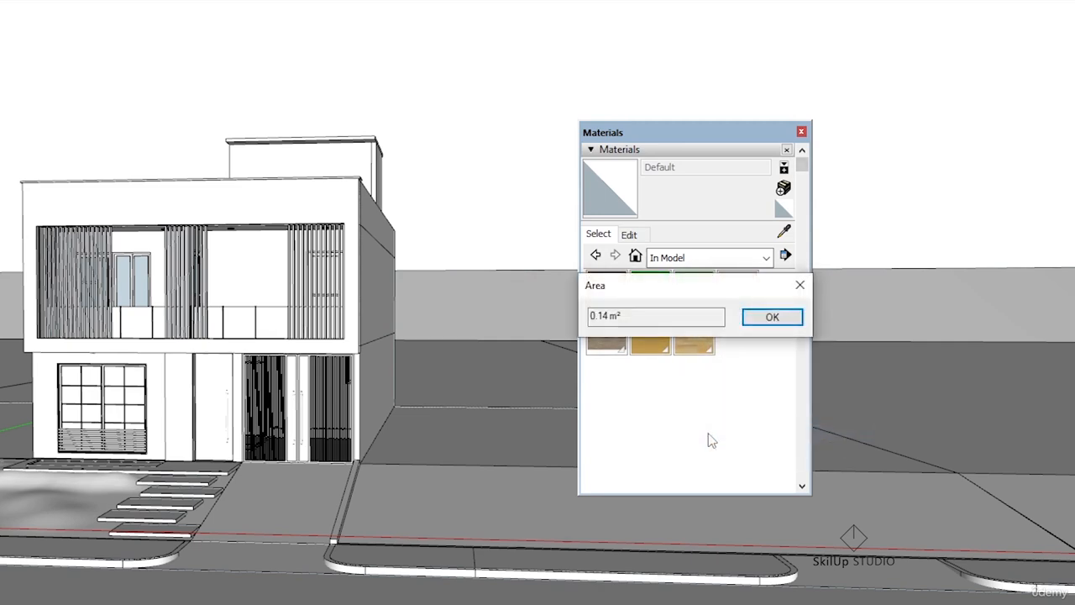
click(800, 285)
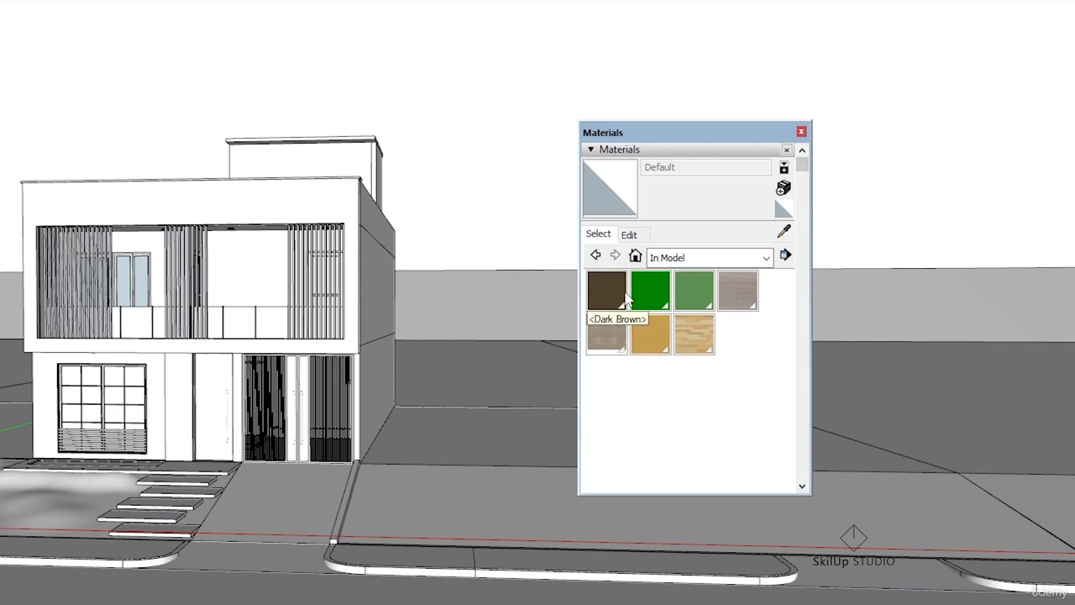
Check the area covered by the Dark Brown material and by each of the two green materials
right_click(602, 294)
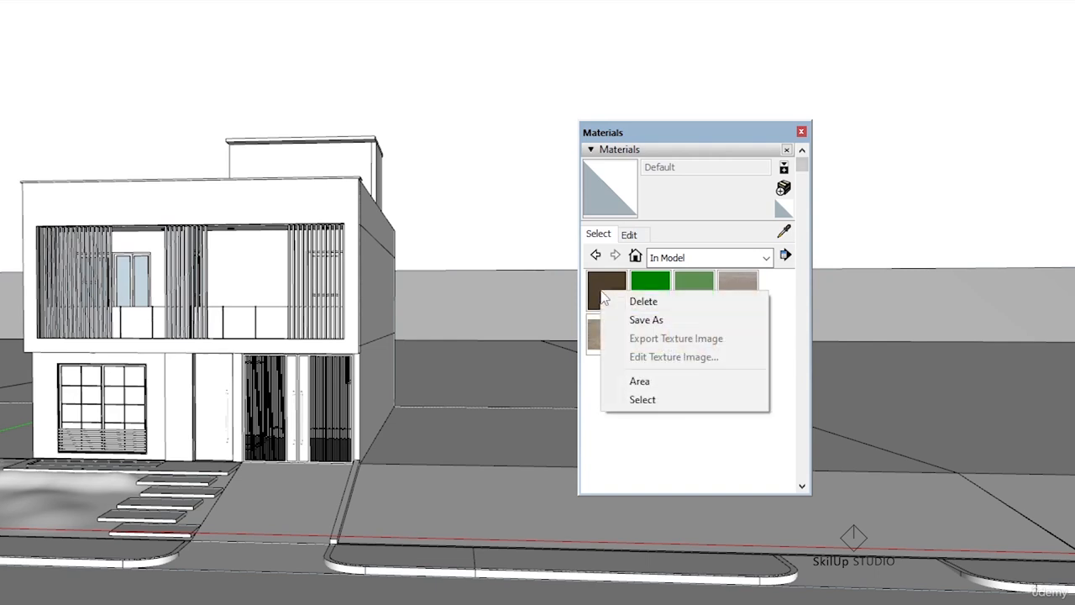
click(683, 383)
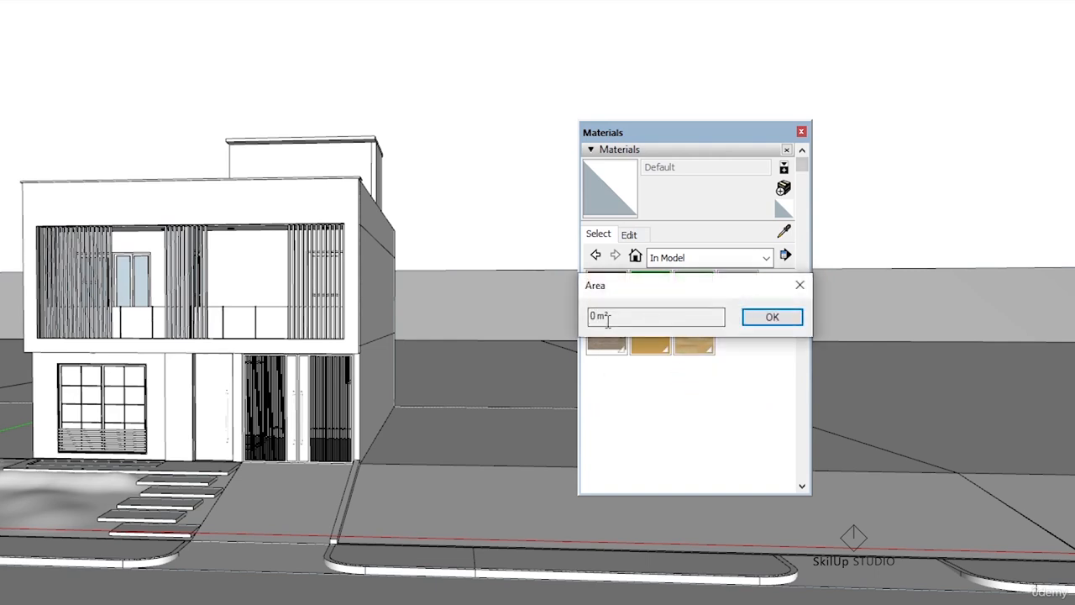
click(800, 288)
right_click(650, 294)
click(690, 383)
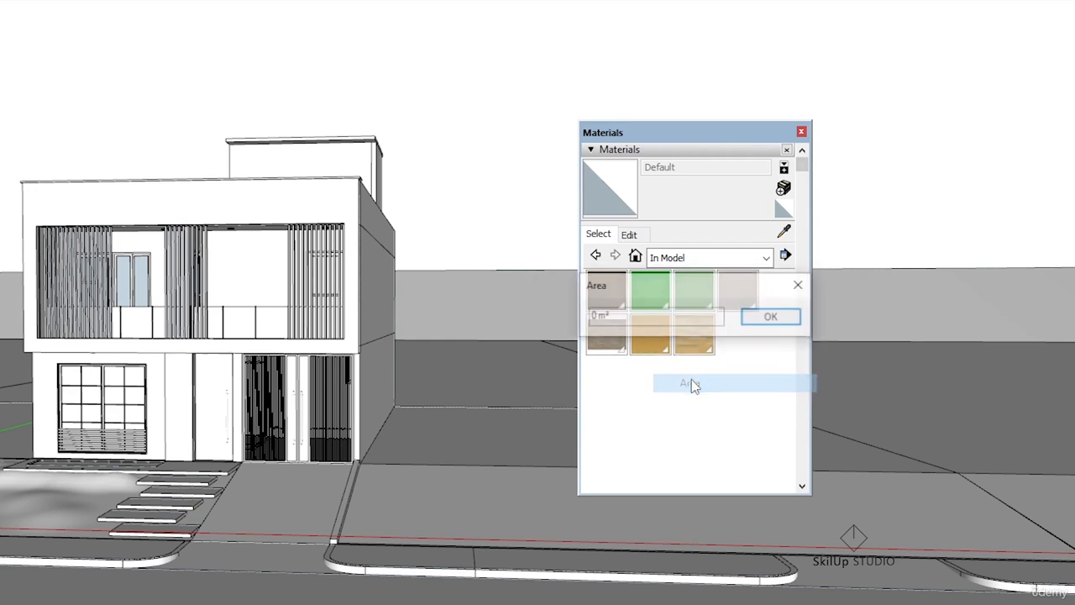
click(798, 285)
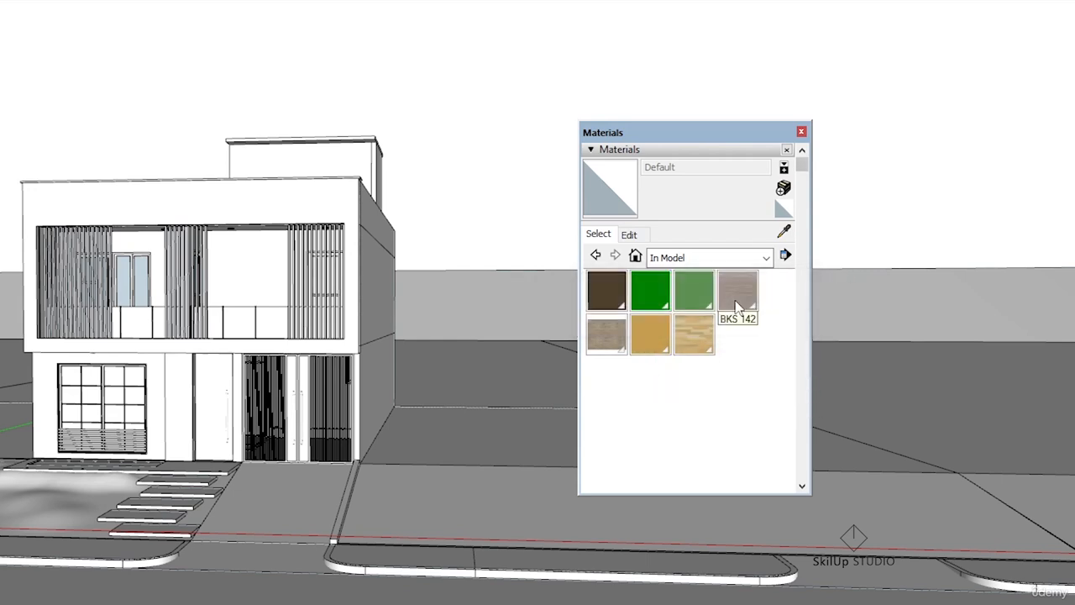
right_click(685, 276)
click(741, 370)
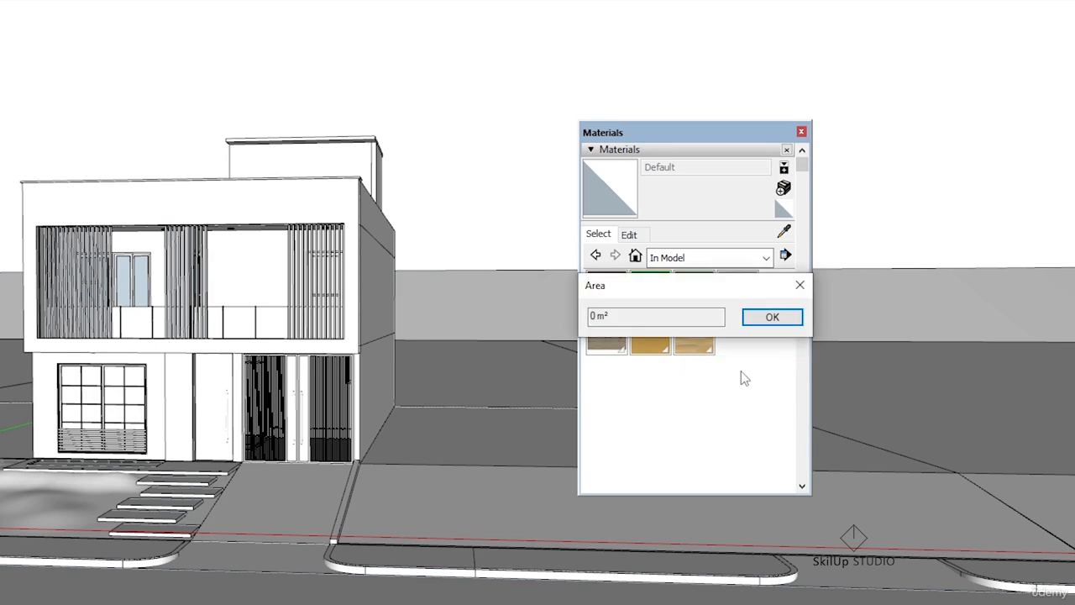
click(800, 285)
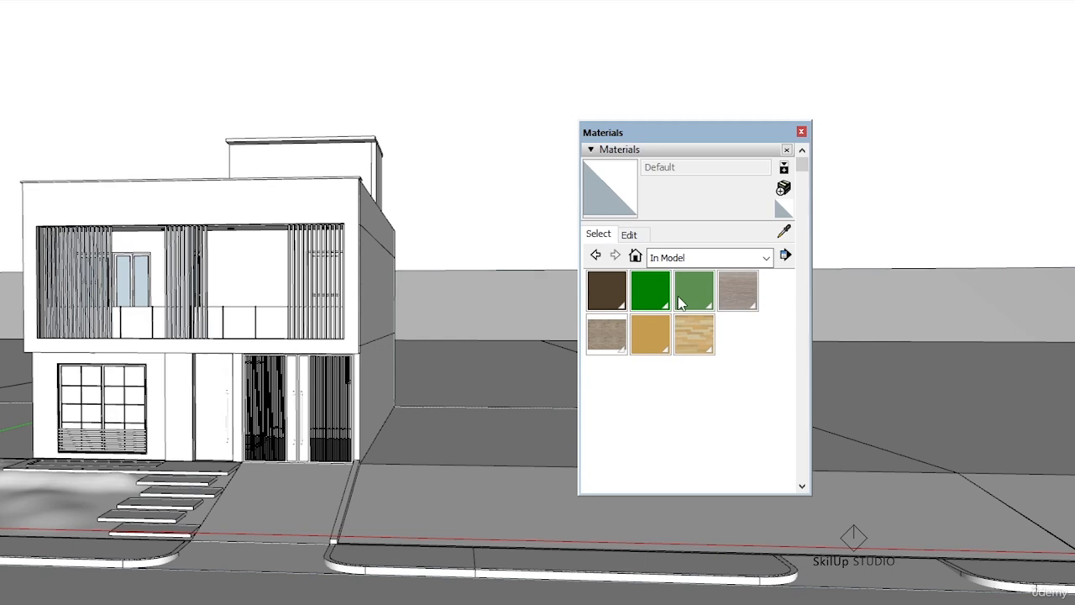
Delete the two green materials and the Dark Brown one from the model, replacing their use with the default material
right_click(681, 304)
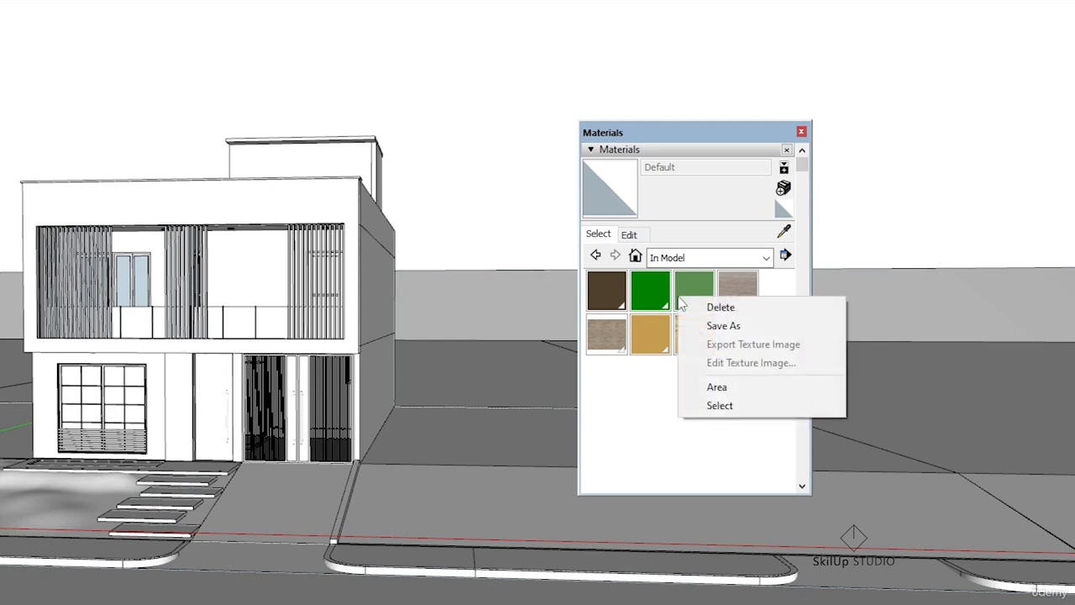
click(724, 309)
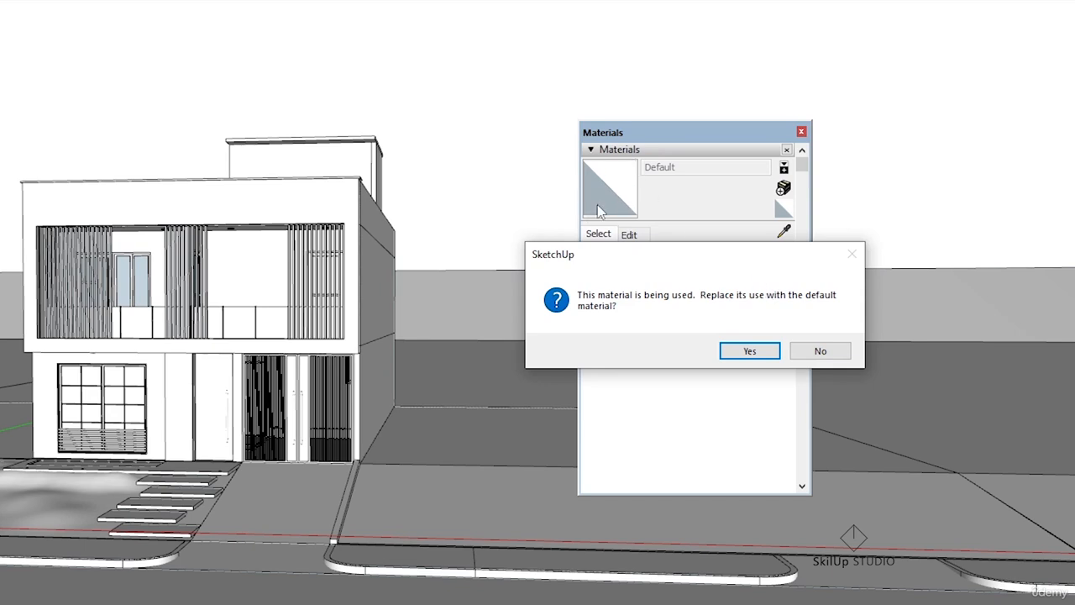
click(751, 353)
right_click(648, 294)
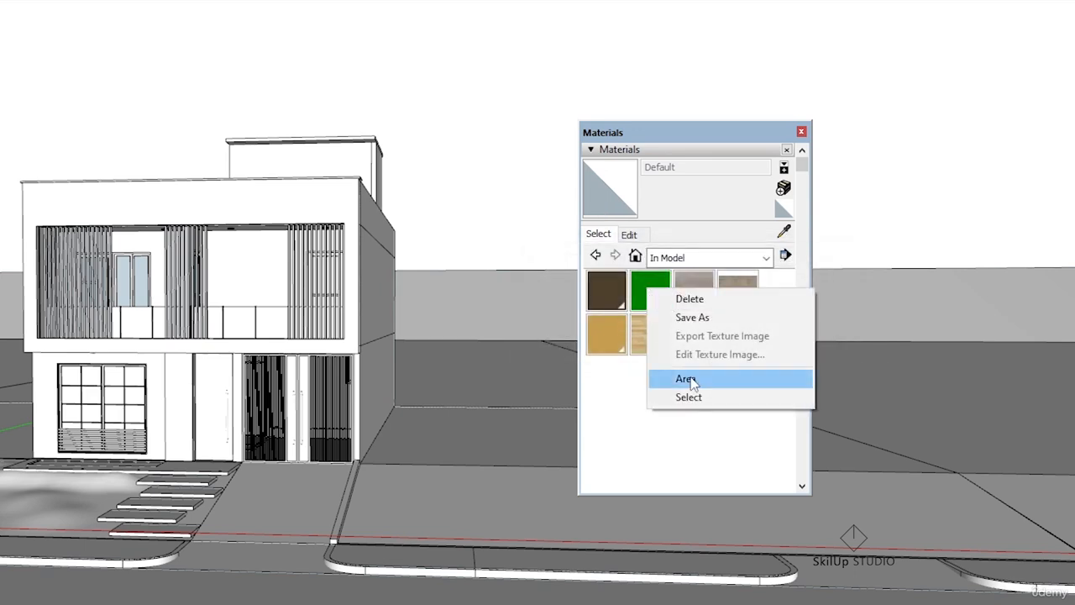
click(697, 300)
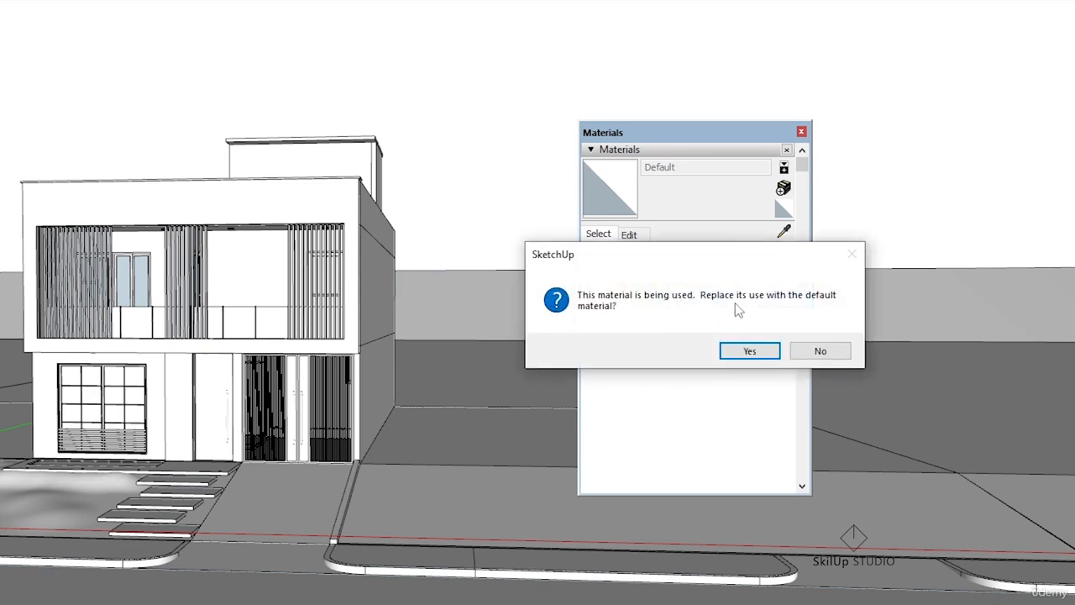
click(748, 351)
right_click(622, 291)
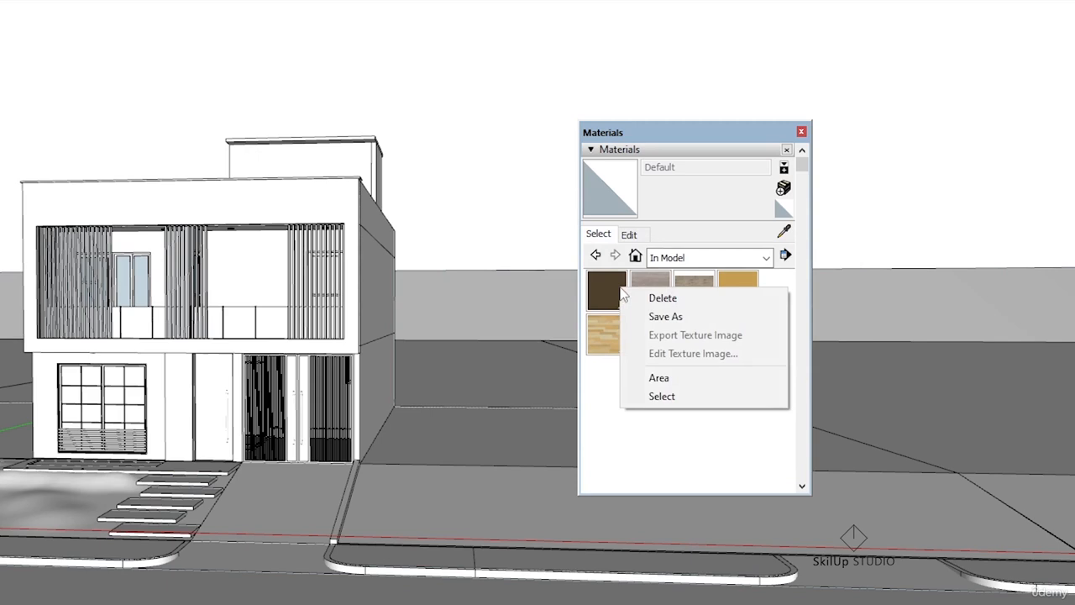
click(703, 299)
click(747, 350)
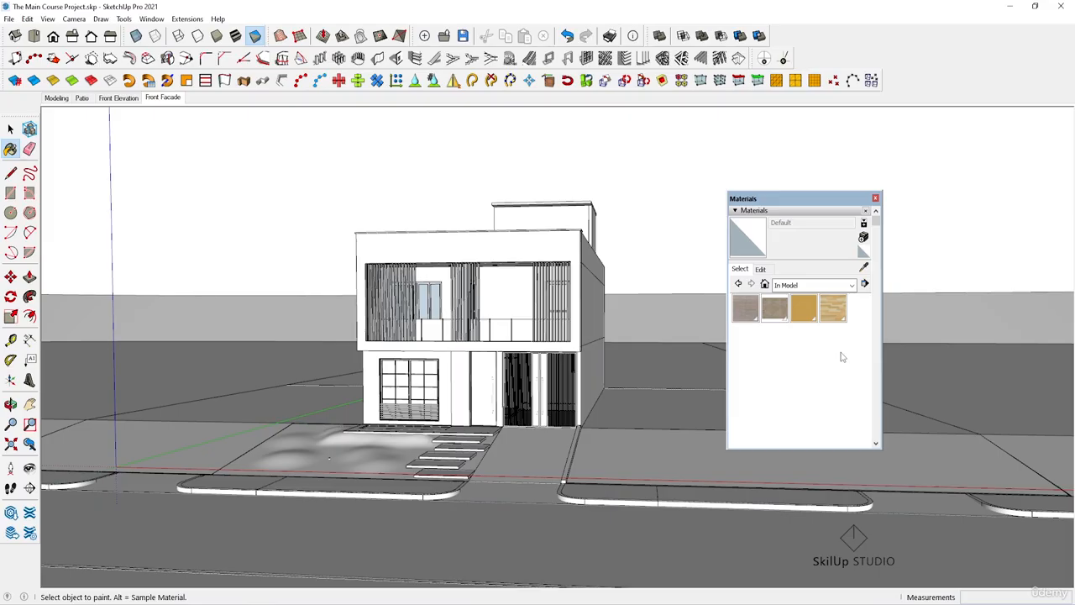
Try to save the BKS 142 wood material as a separate .skm material file
right_click(750, 308)
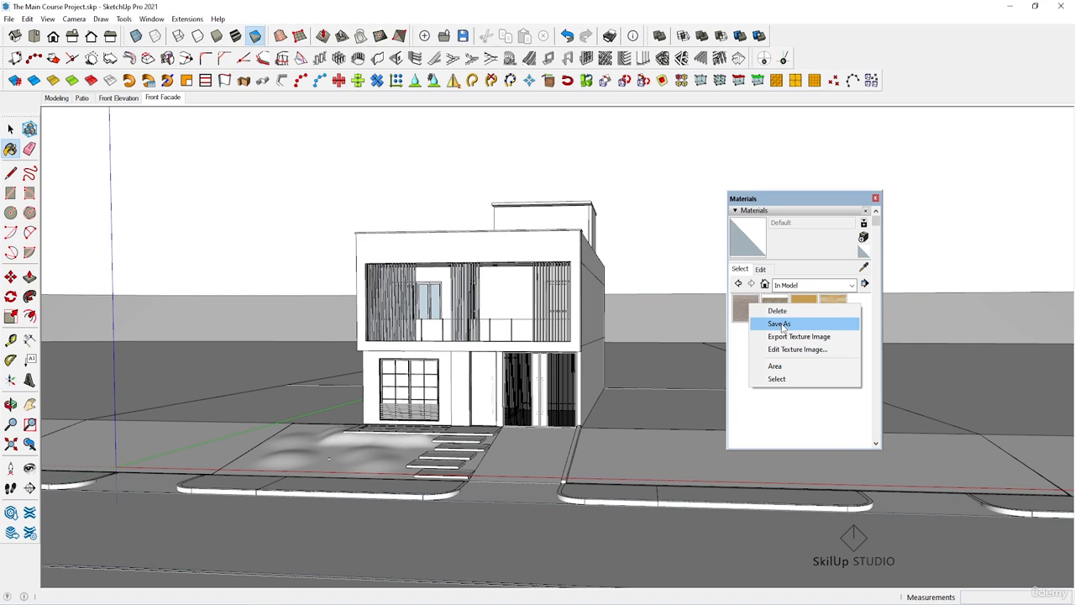
click(779, 324)
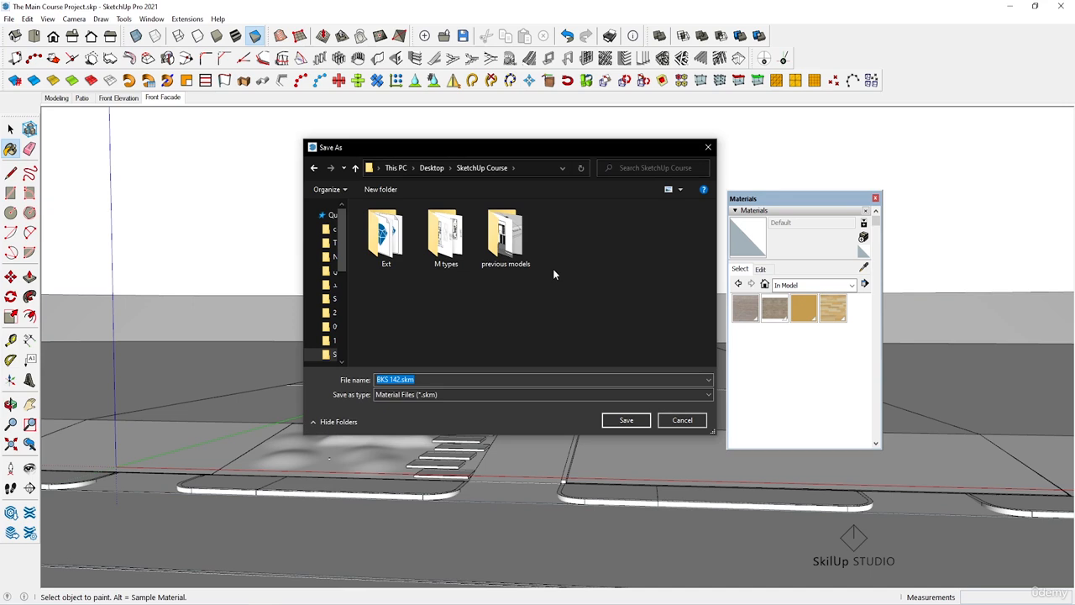
click(682, 420)
Export the BKS 142 texture image to the Documents folder as the JPEG file "eiken gerookt wit geolied.jpg"
right_click(741, 311)
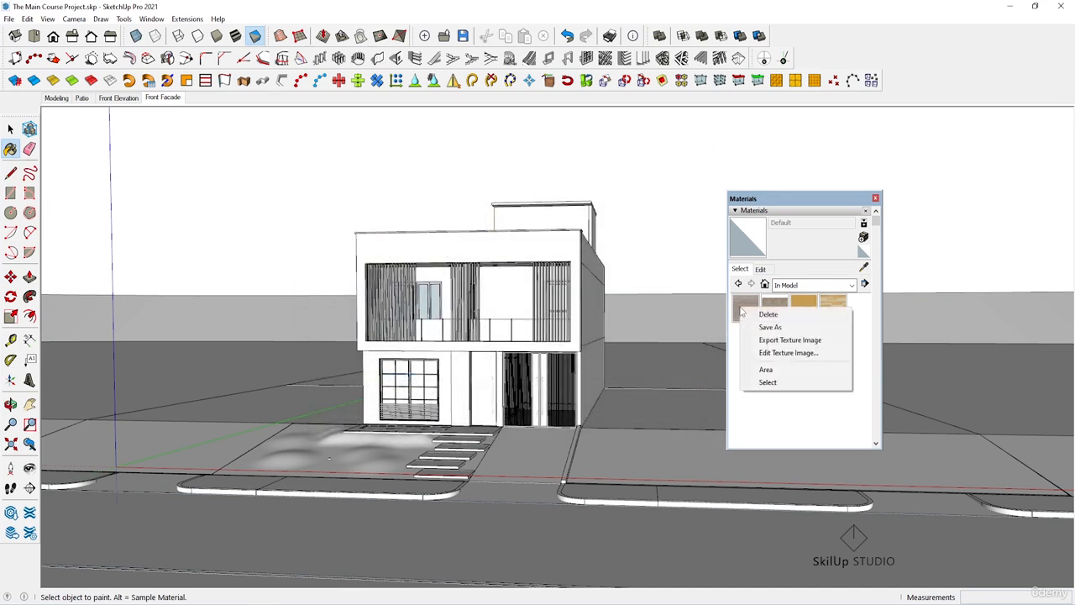
click(773, 341)
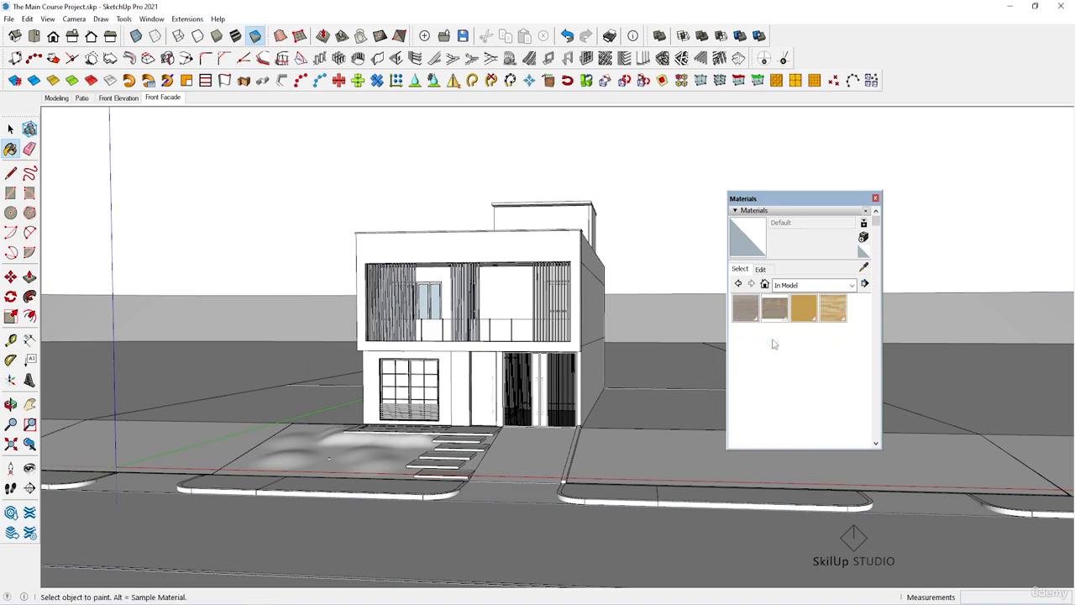
click(561, 396)
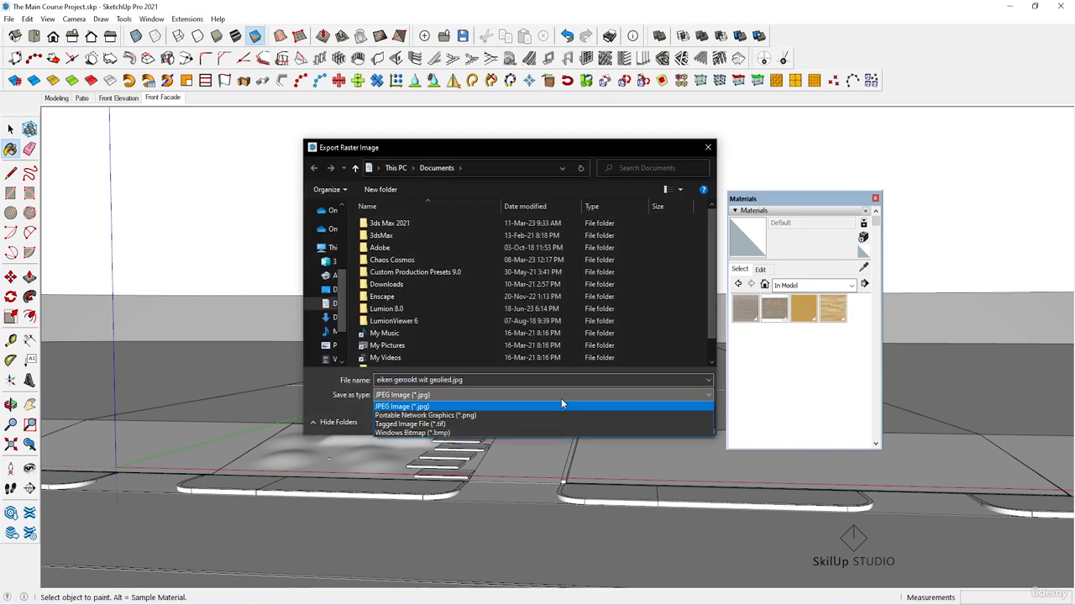
click(561, 399)
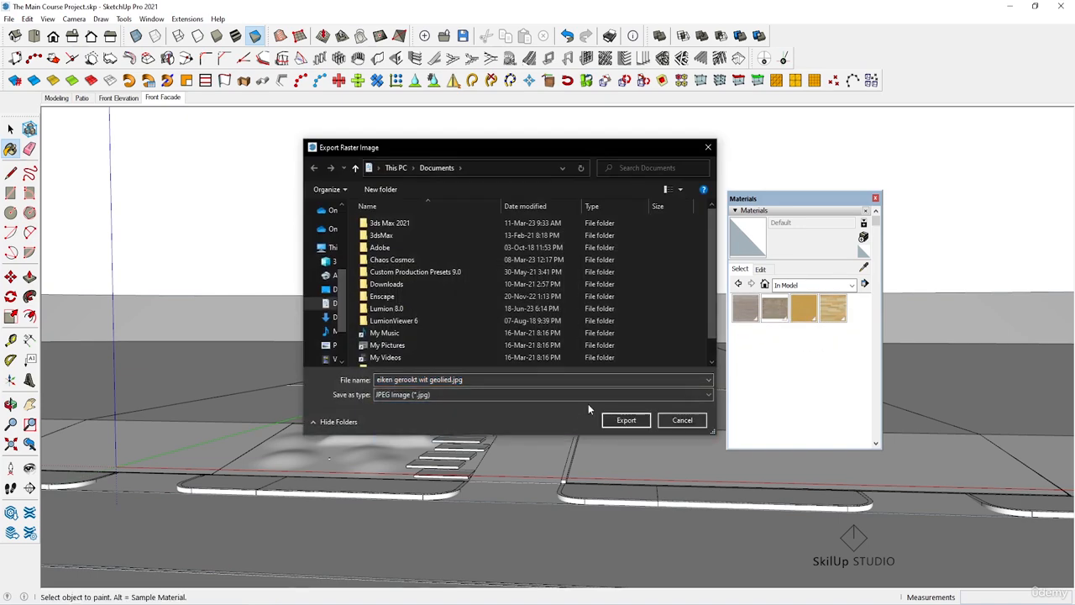
click(626, 420)
Open the BKS 142 texture image for editing and select the geometry inside the shelving unit that uses this material
right_click(745, 311)
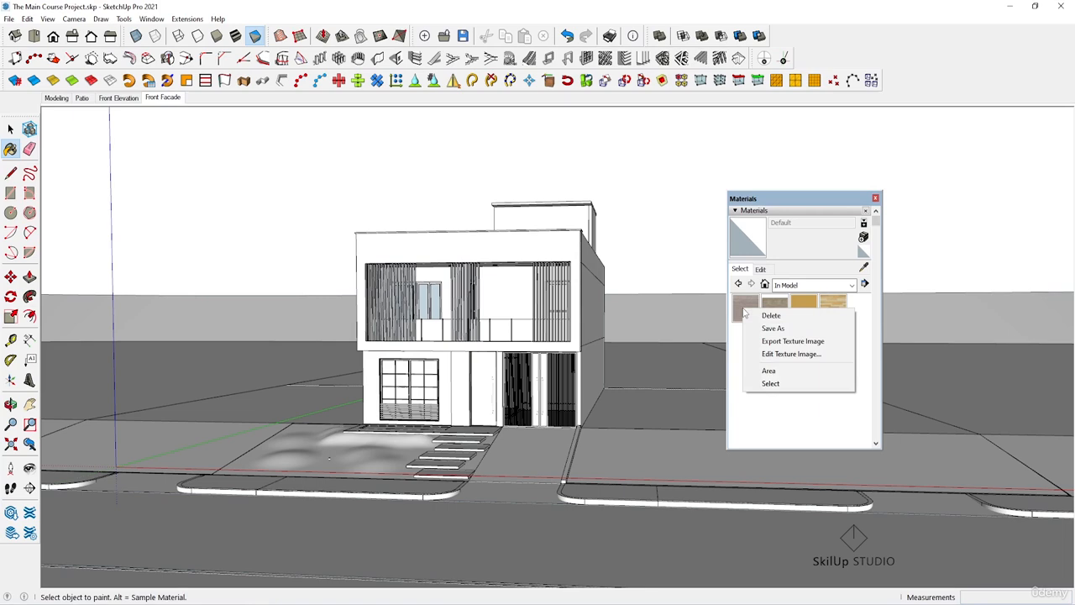
click(803, 357)
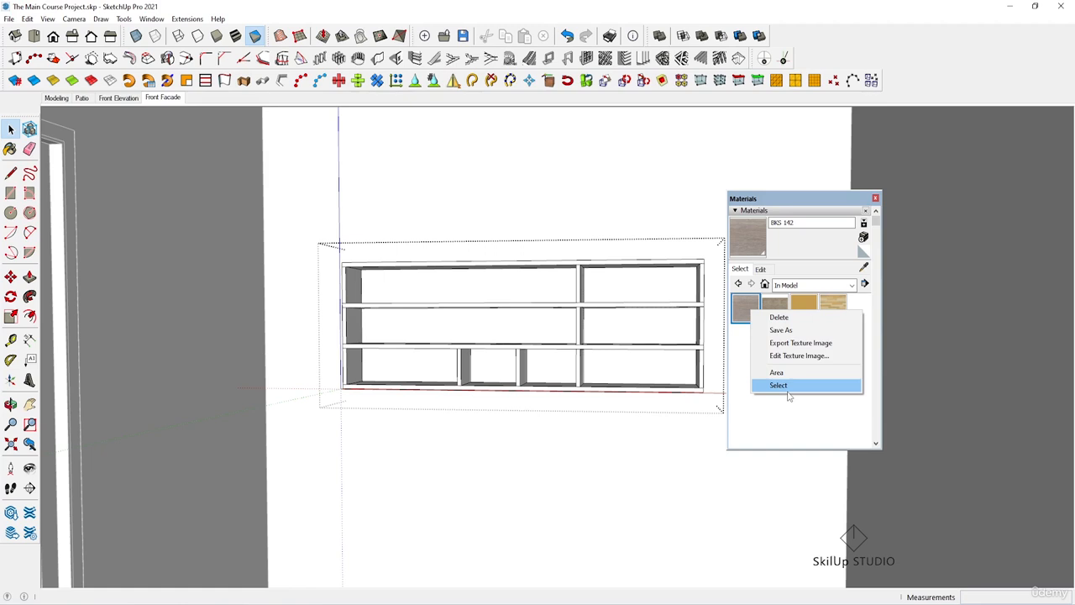
click(788, 388)
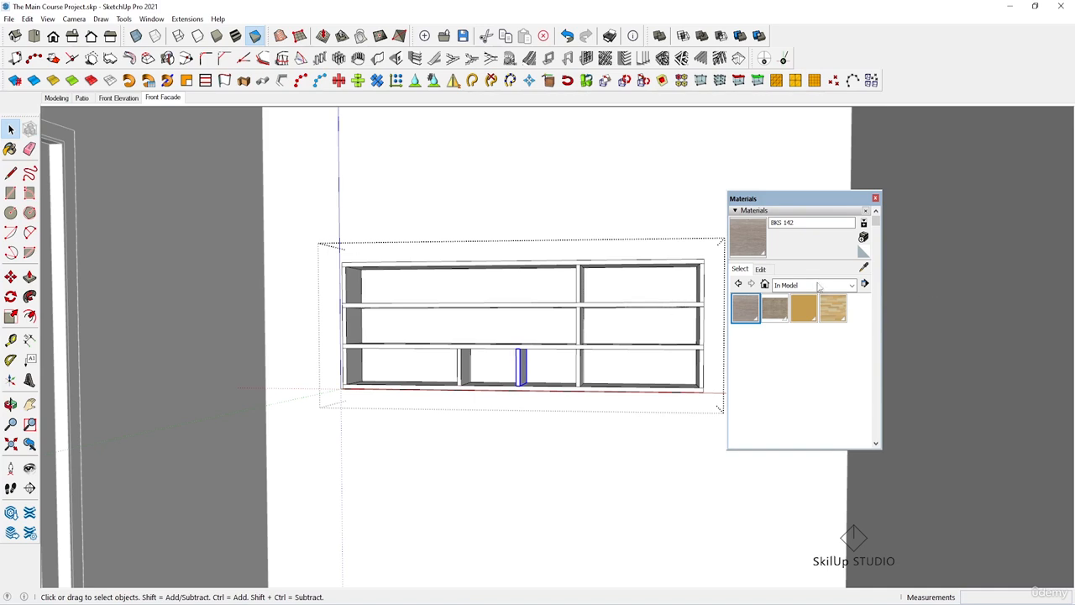
Switch the In Model materials display to List View and back to Large Thumbnails
click(865, 284)
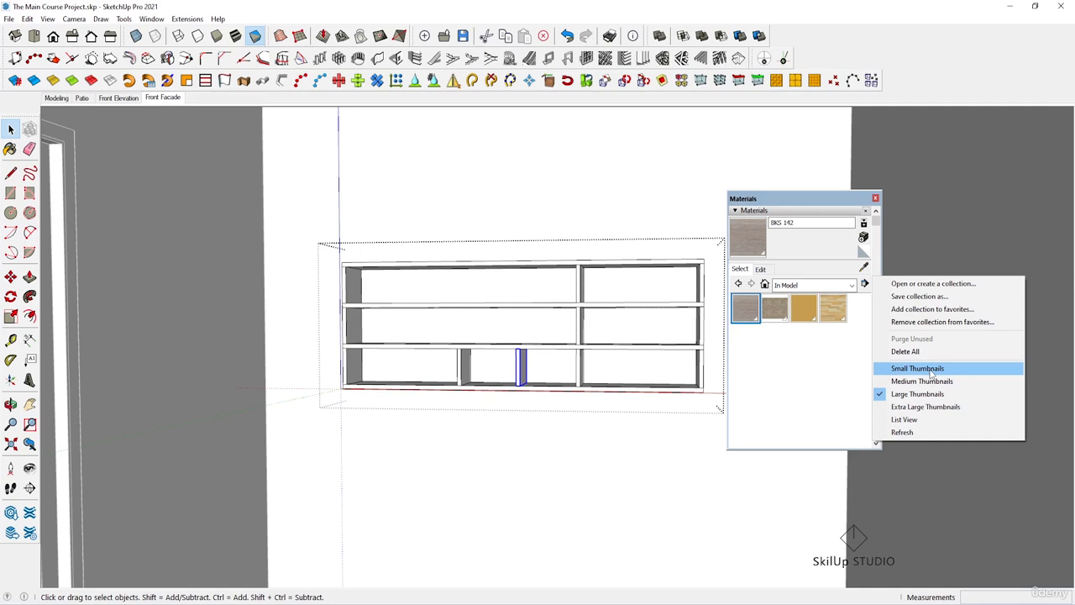
click(918, 420)
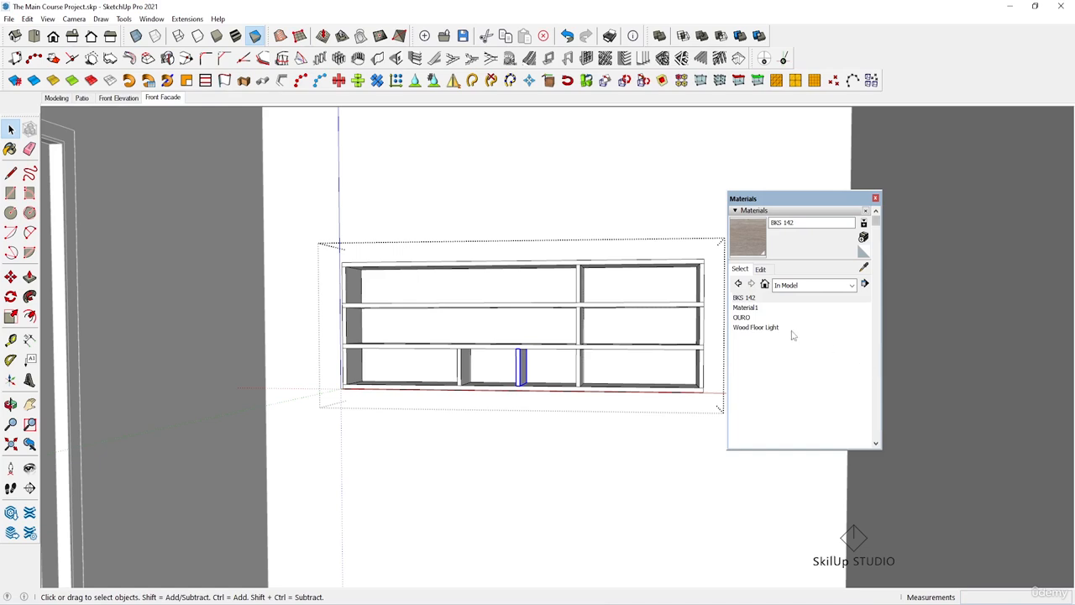
click(864, 284)
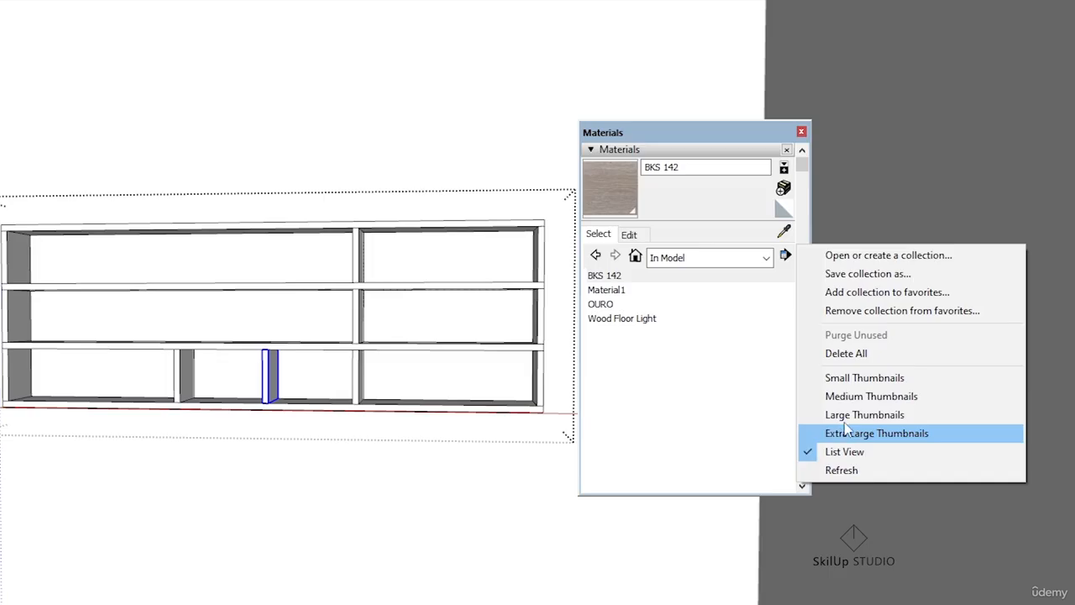
click(907, 406)
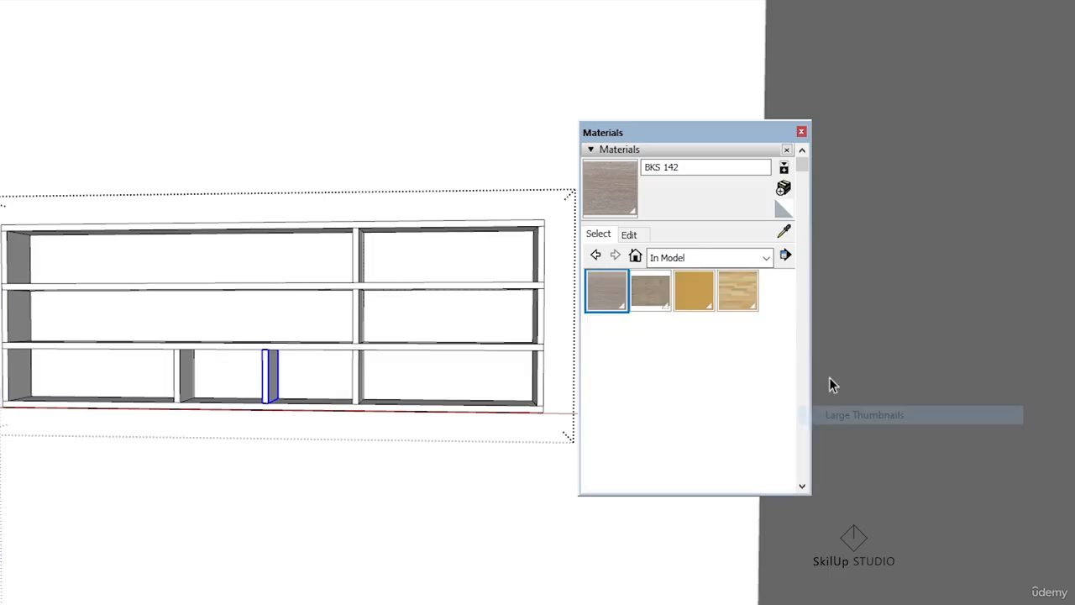
Open the display and collection options for the In Model materials
click(785, 256)
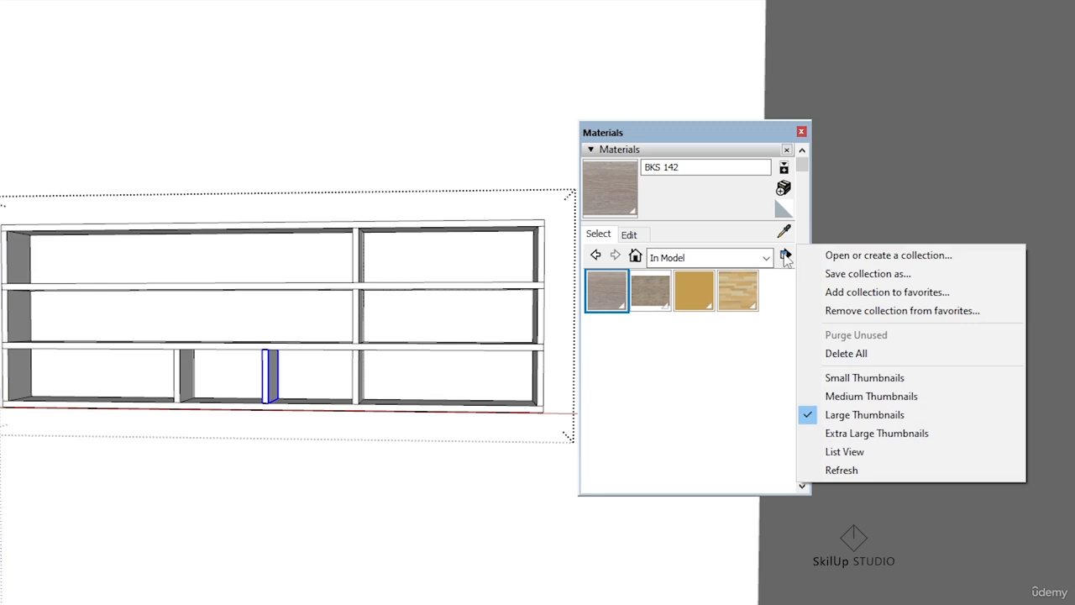